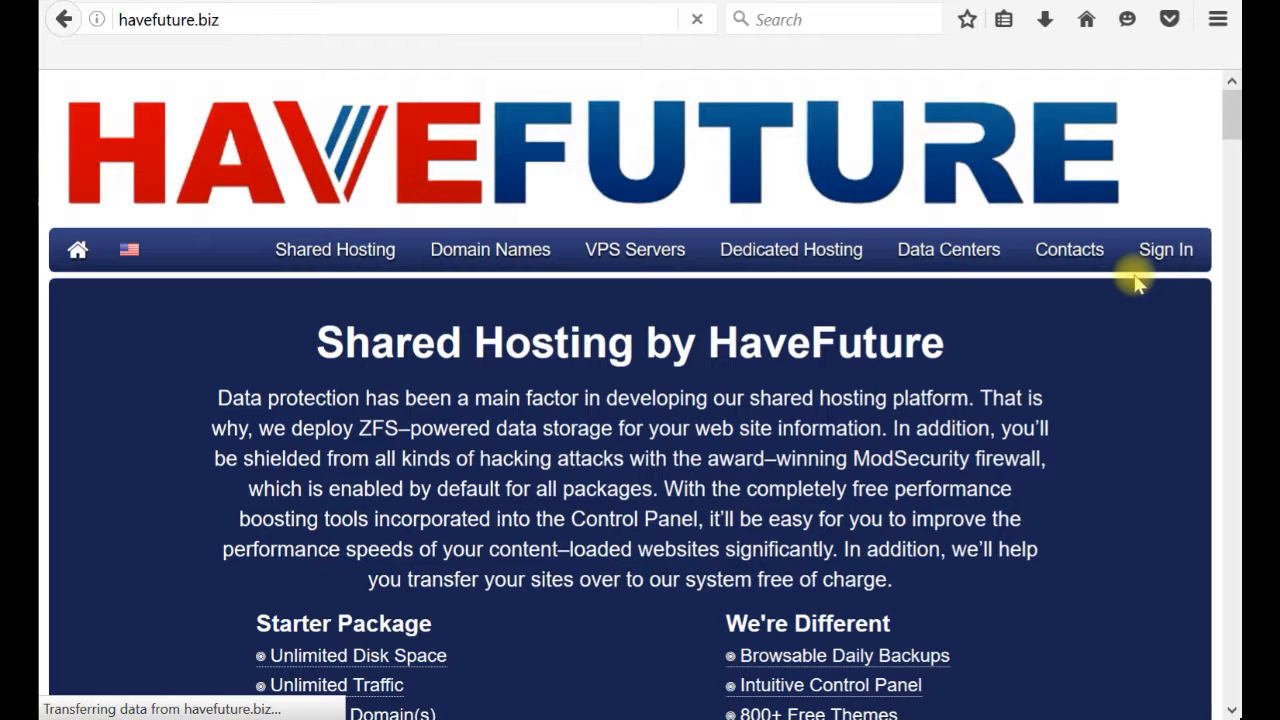
Sign in on havefuture.biz with the saved username and the account password.
click(1158, 252)
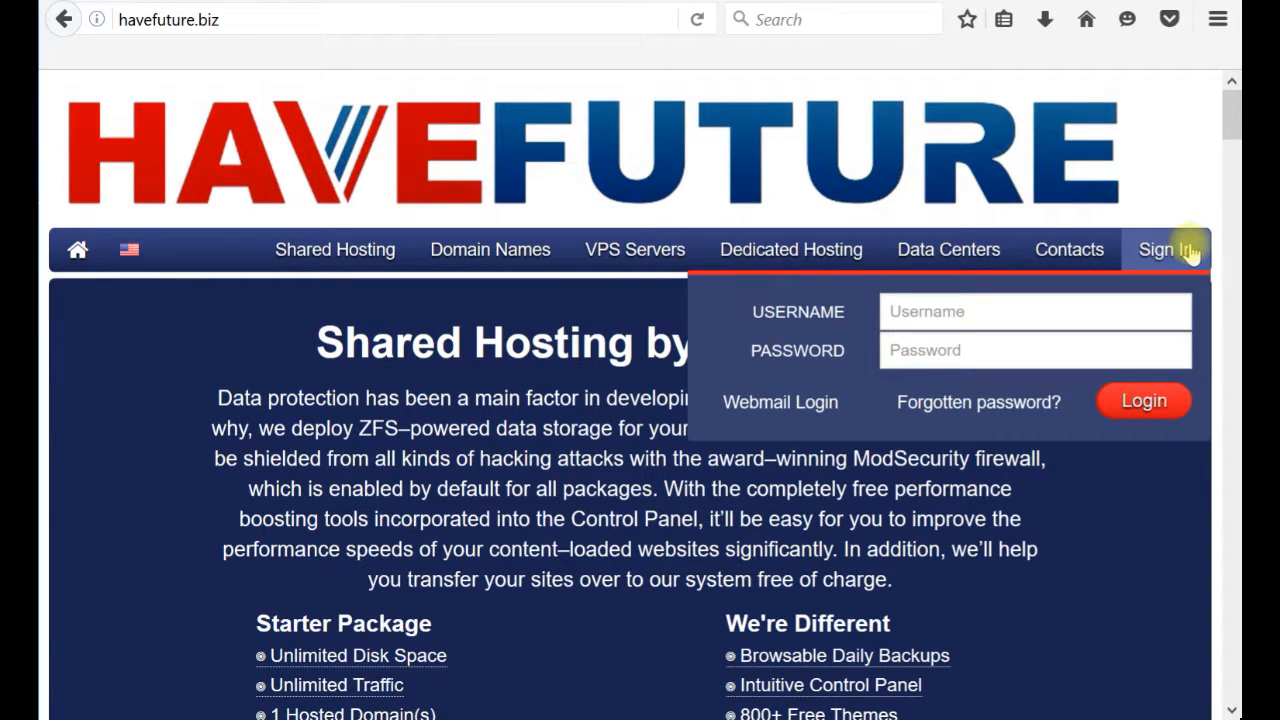
click(950, 312)
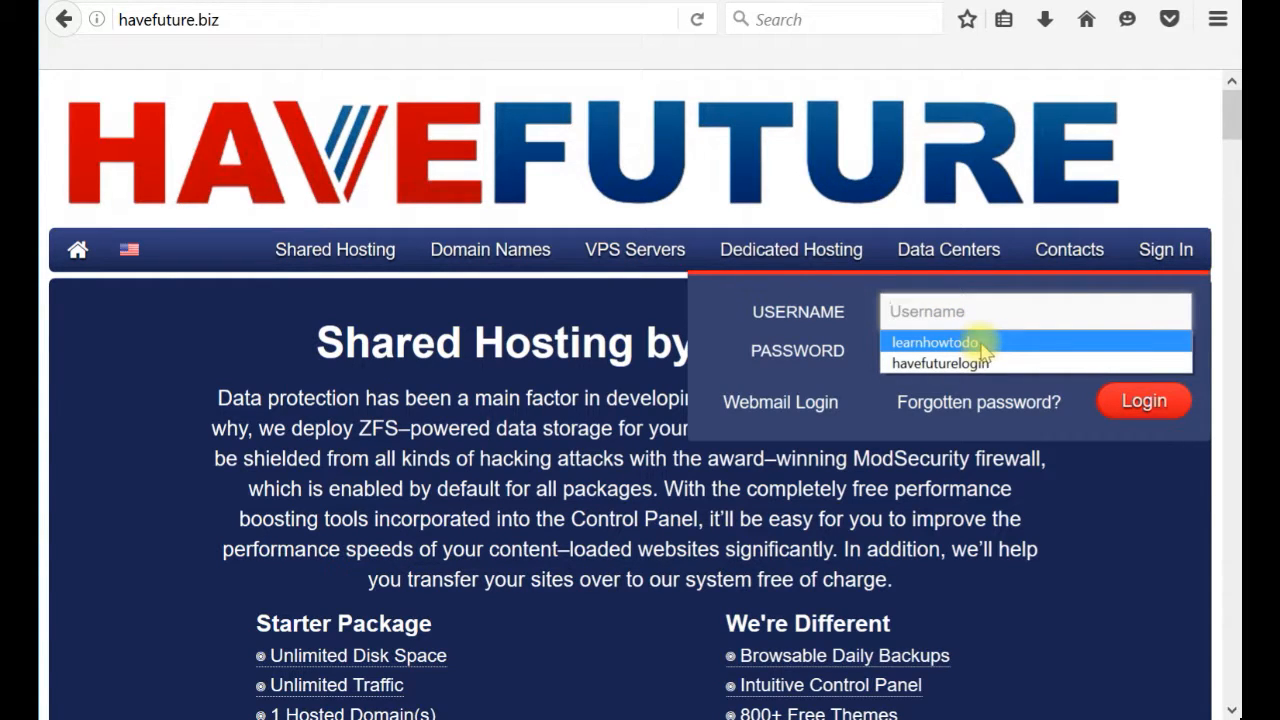
click(978, 344)
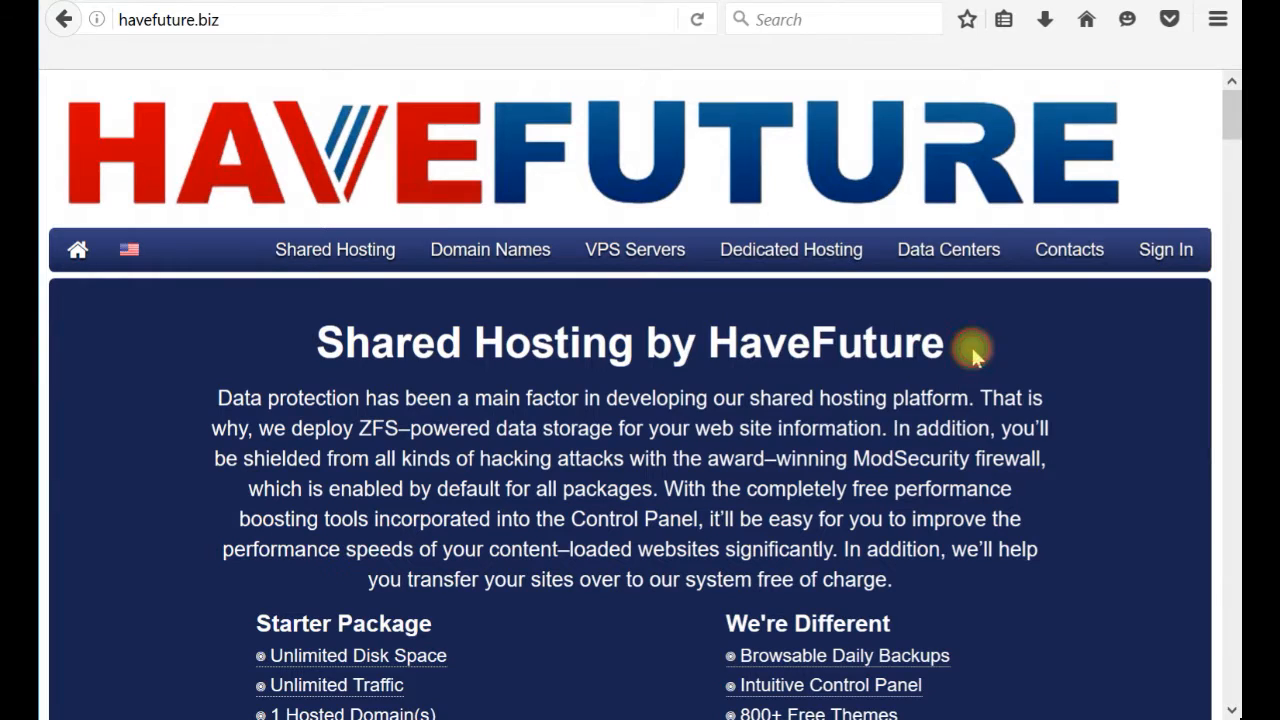
mouse_move(1160, 258)
click(973, 349)
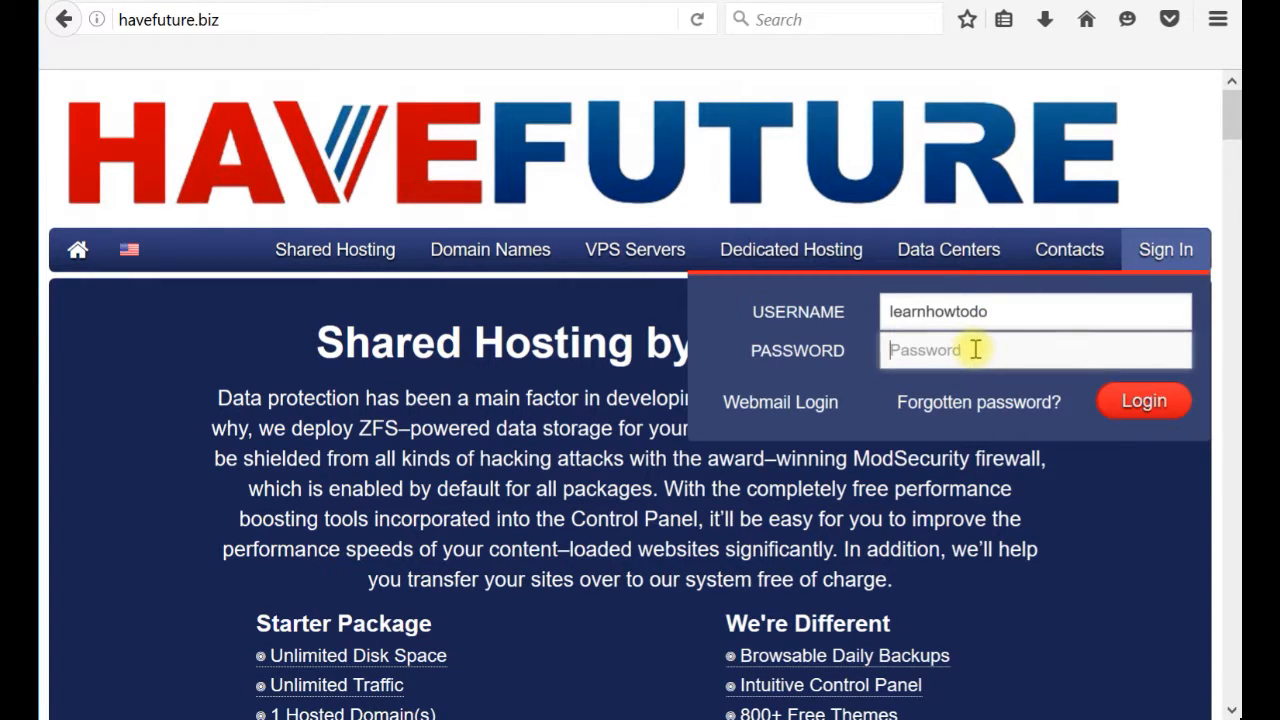
text(•••••••••)
key(Return)
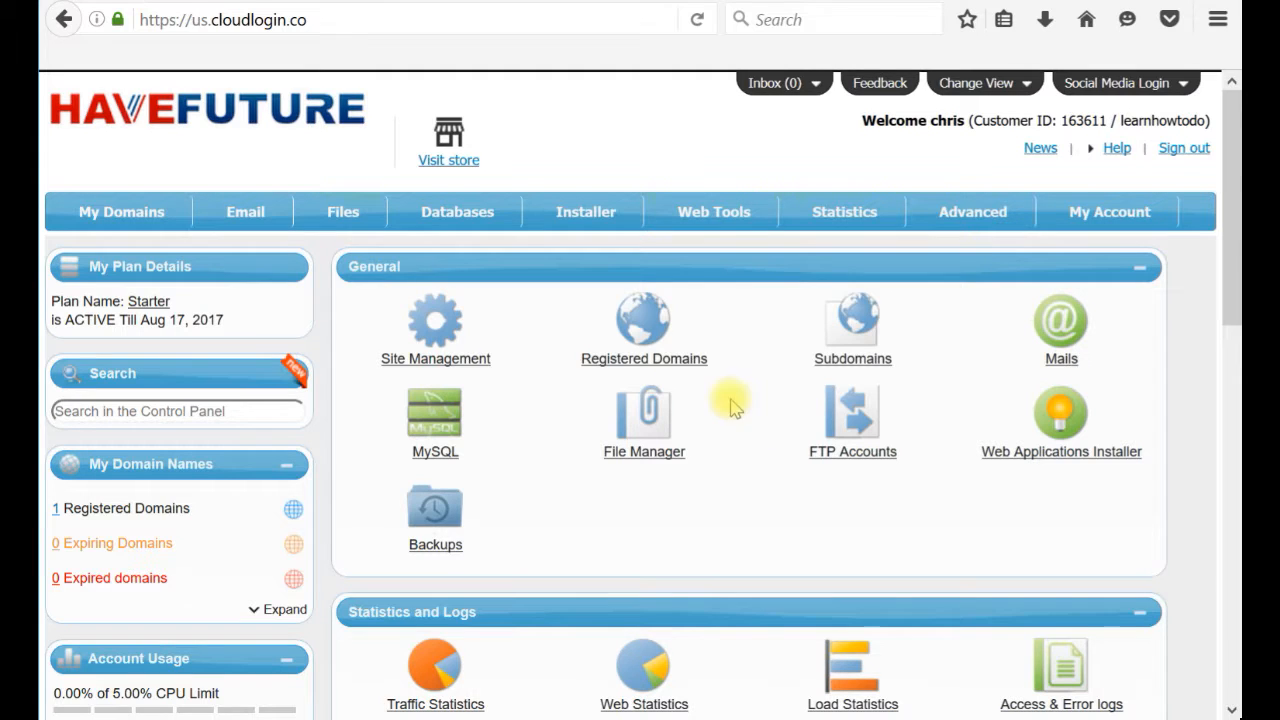
Choose Mailboxes under the Email menu to reach the Email Accounts page.
mouse_move(270, 213)
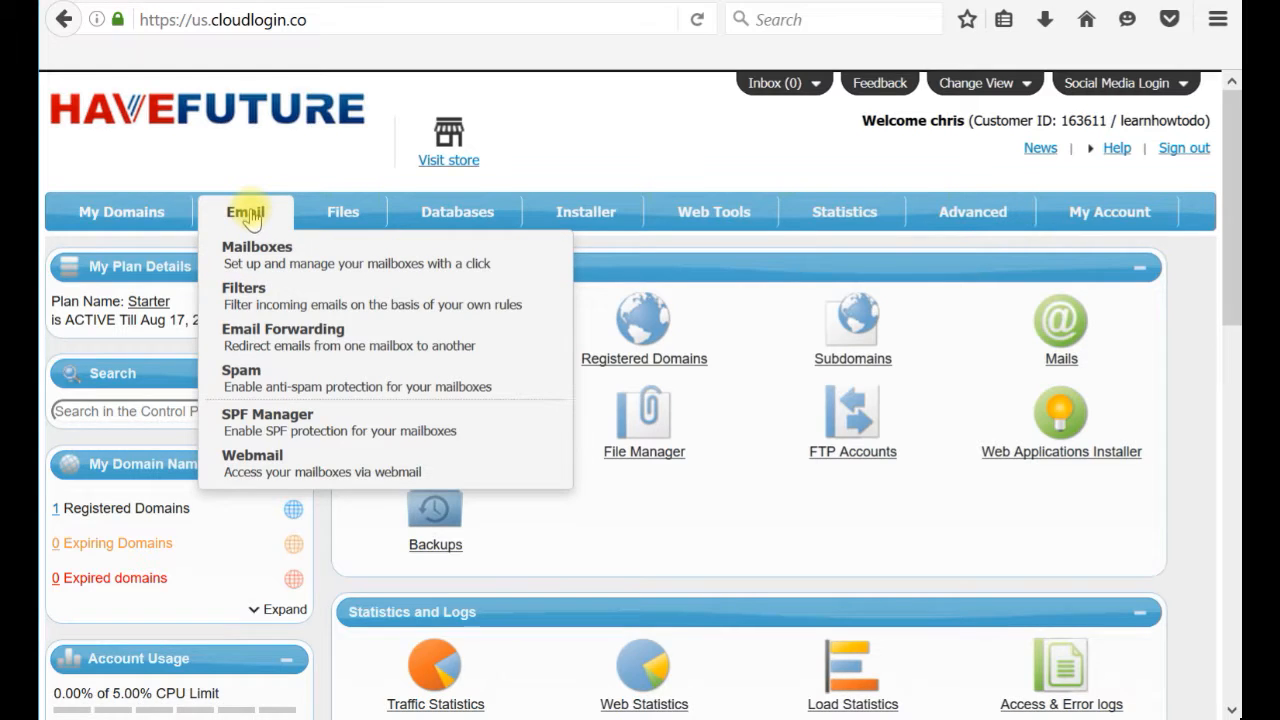
click(258, 255)
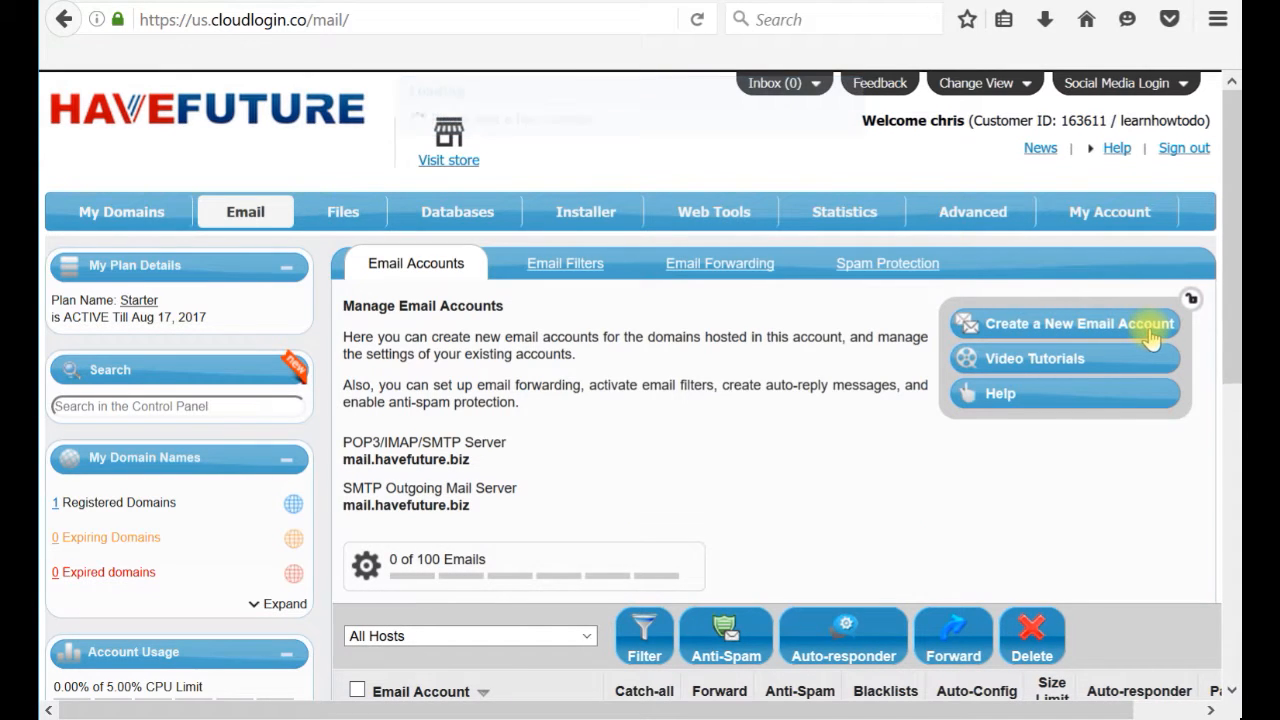
scroll(1228, 277, down, 4)
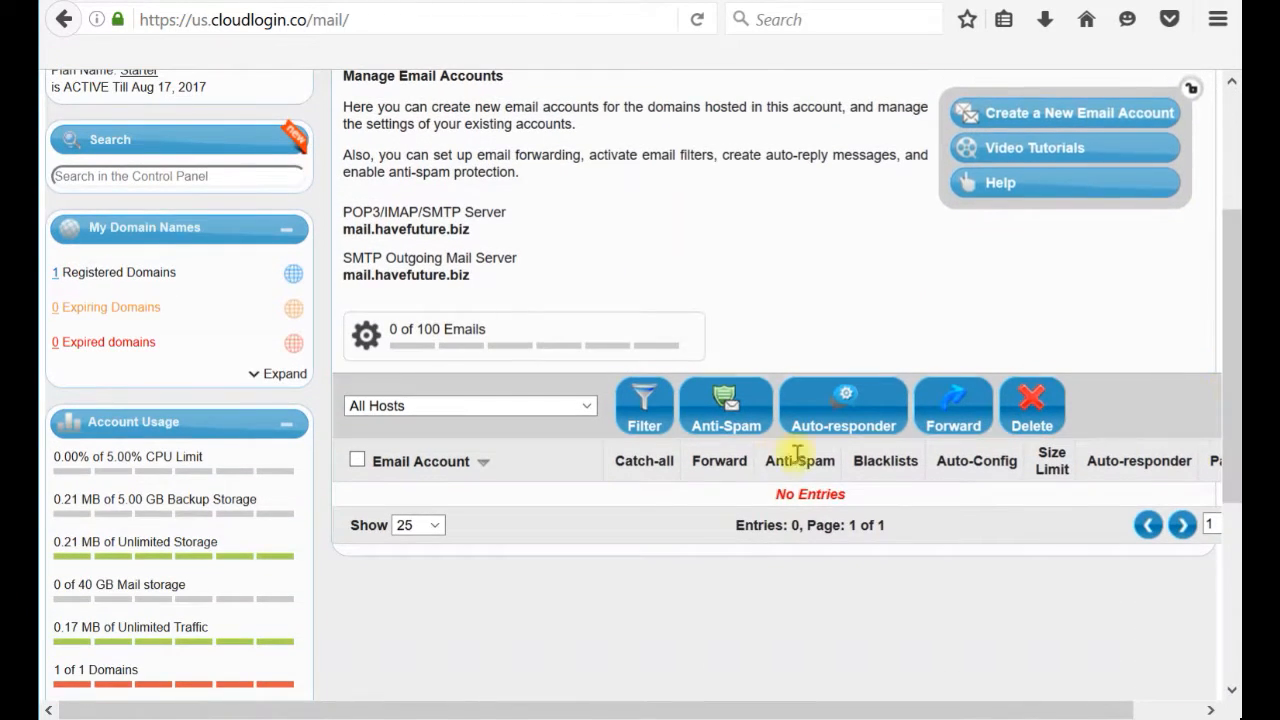
drag(773, 494, 850, 508)
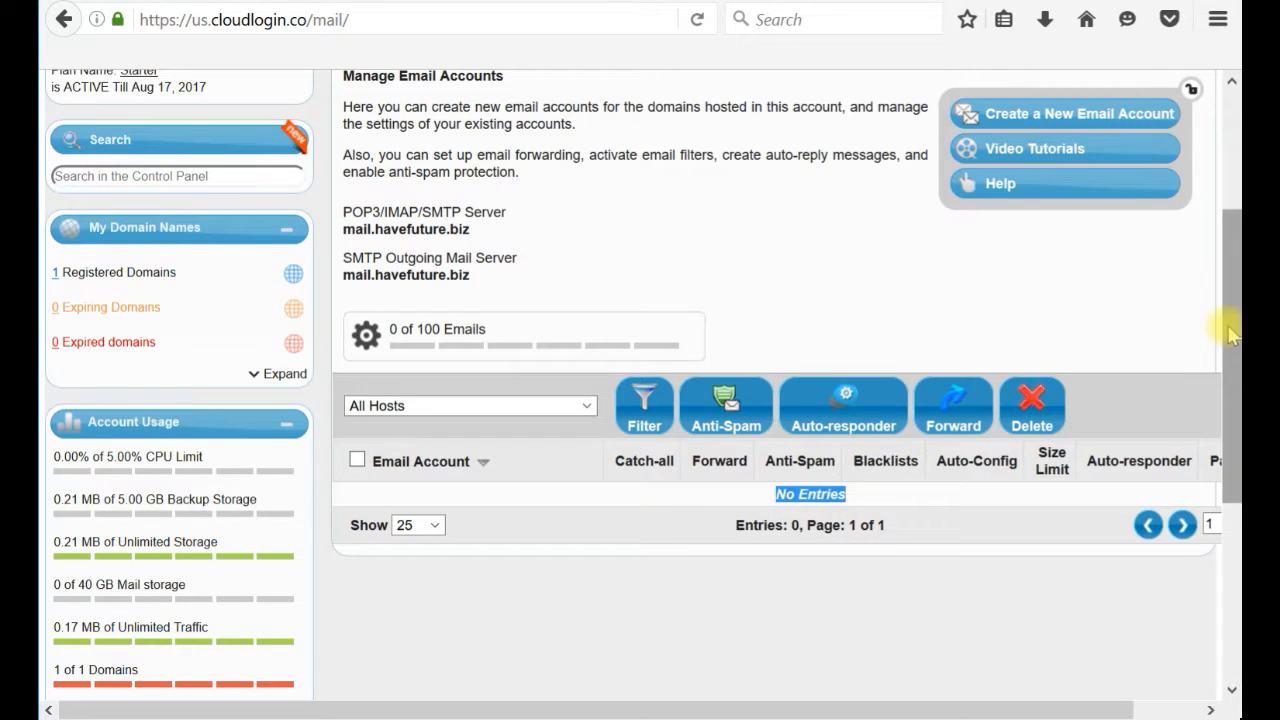
drag(1230, 335, 1233, 237)
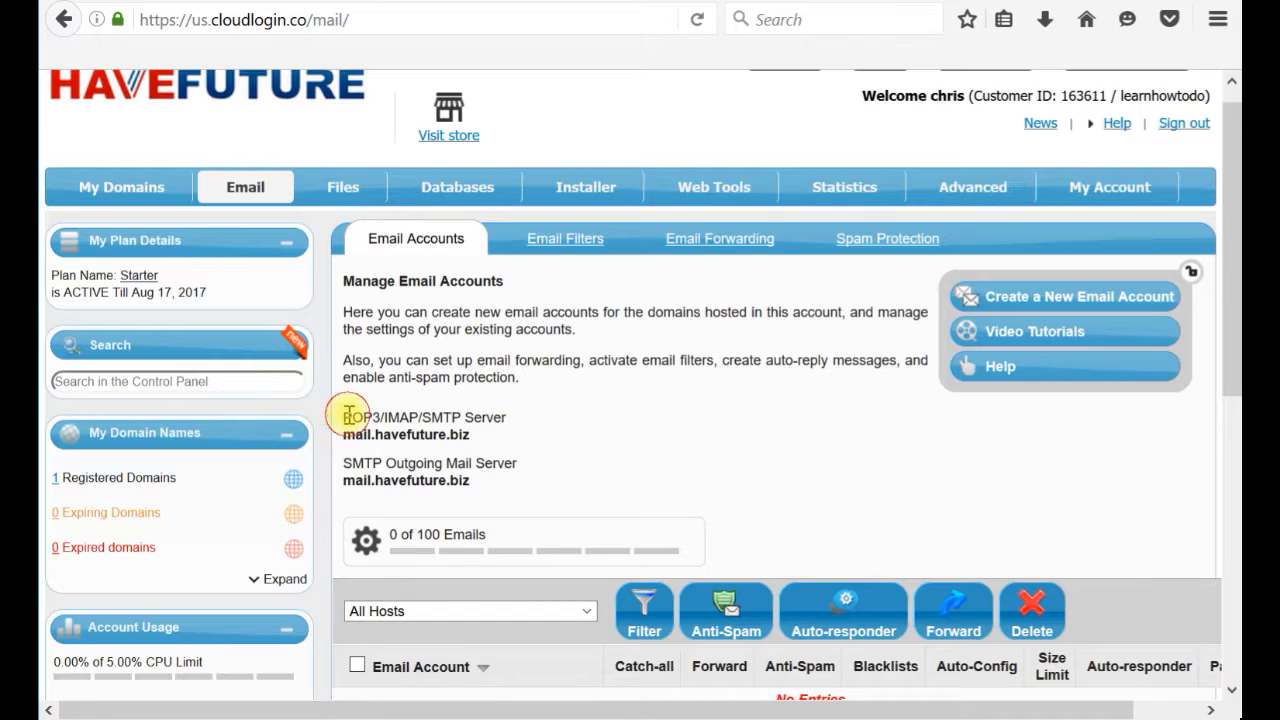
drag(345, 416, 500, 436)
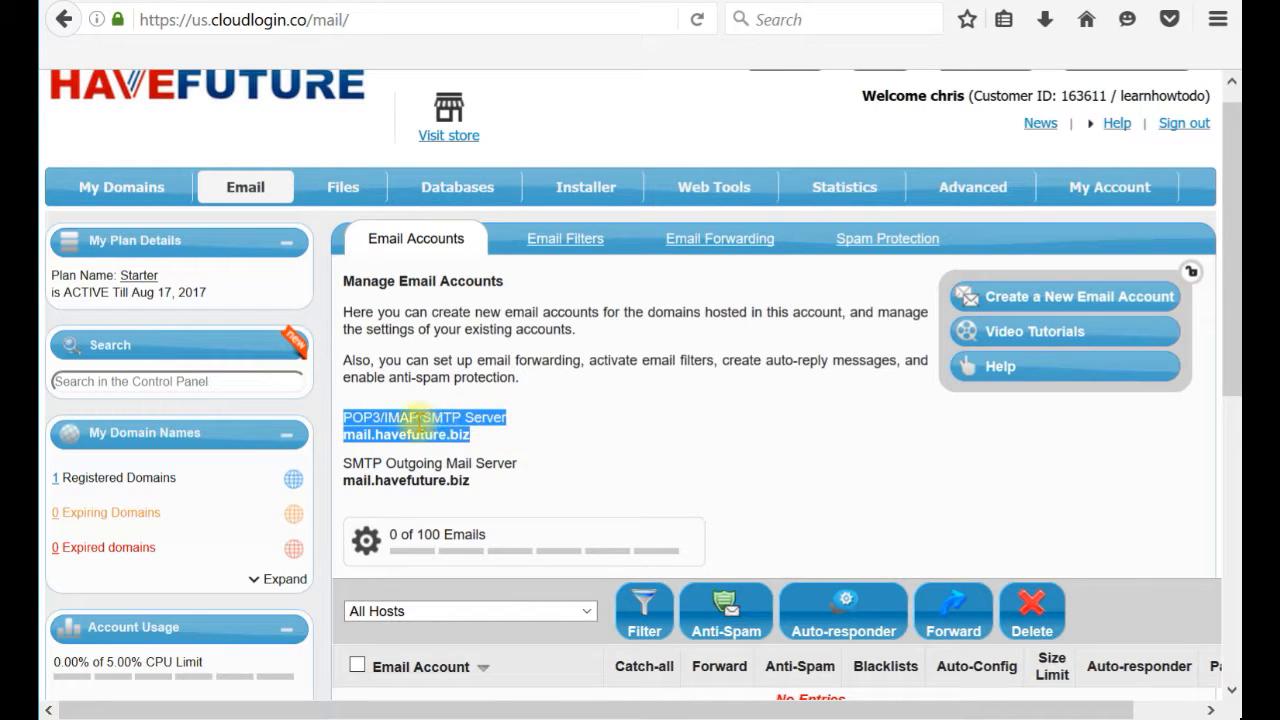
click(448, 432)
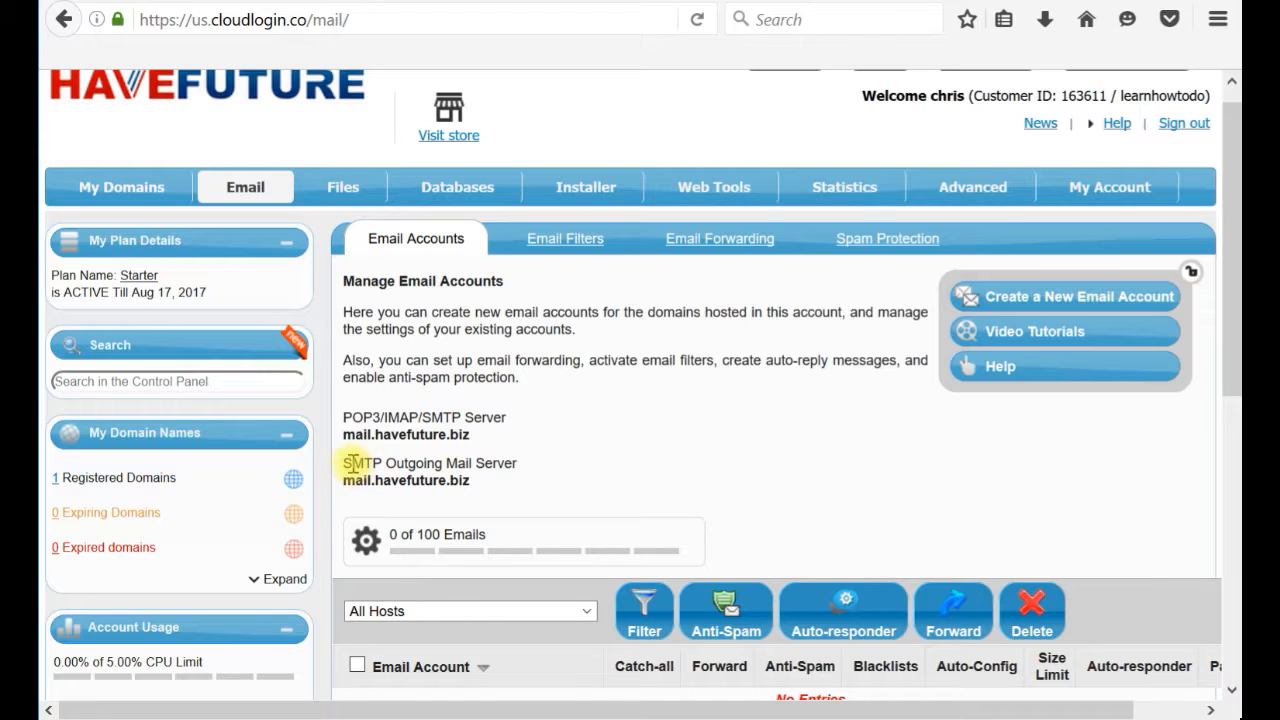
drag(349, 463, 390, 466)
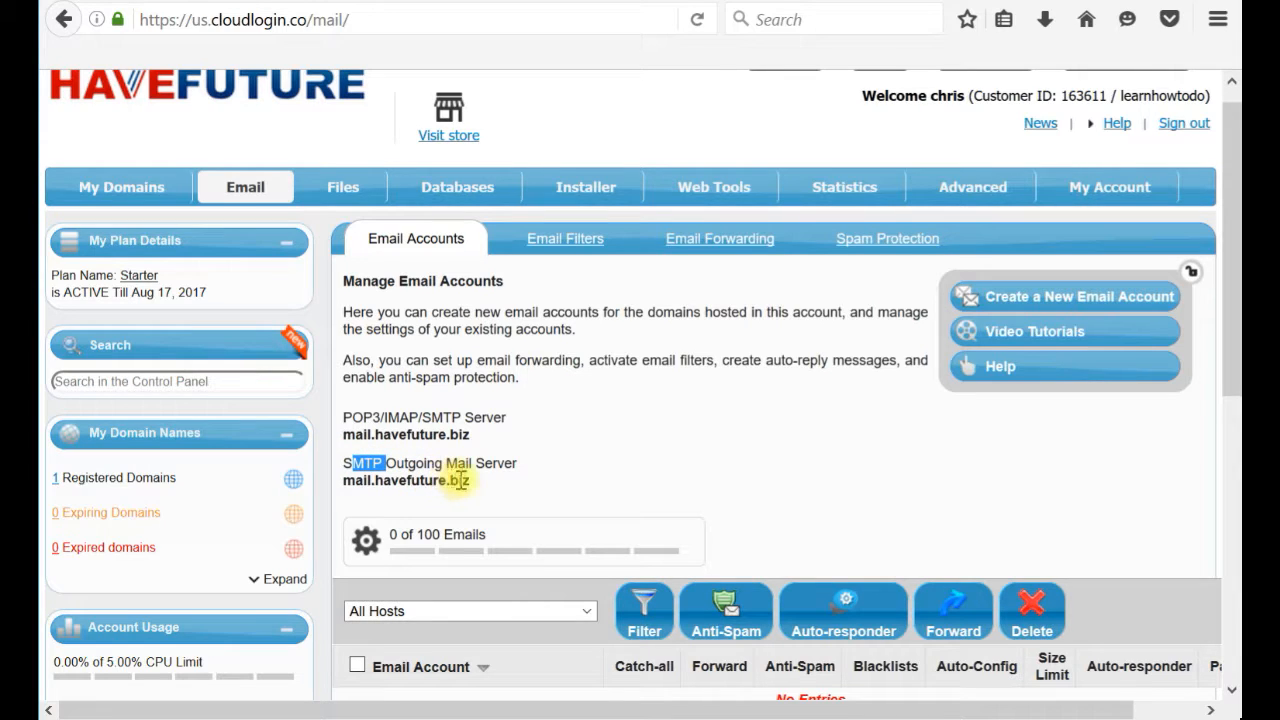
drag(465, 480, 340, 481)
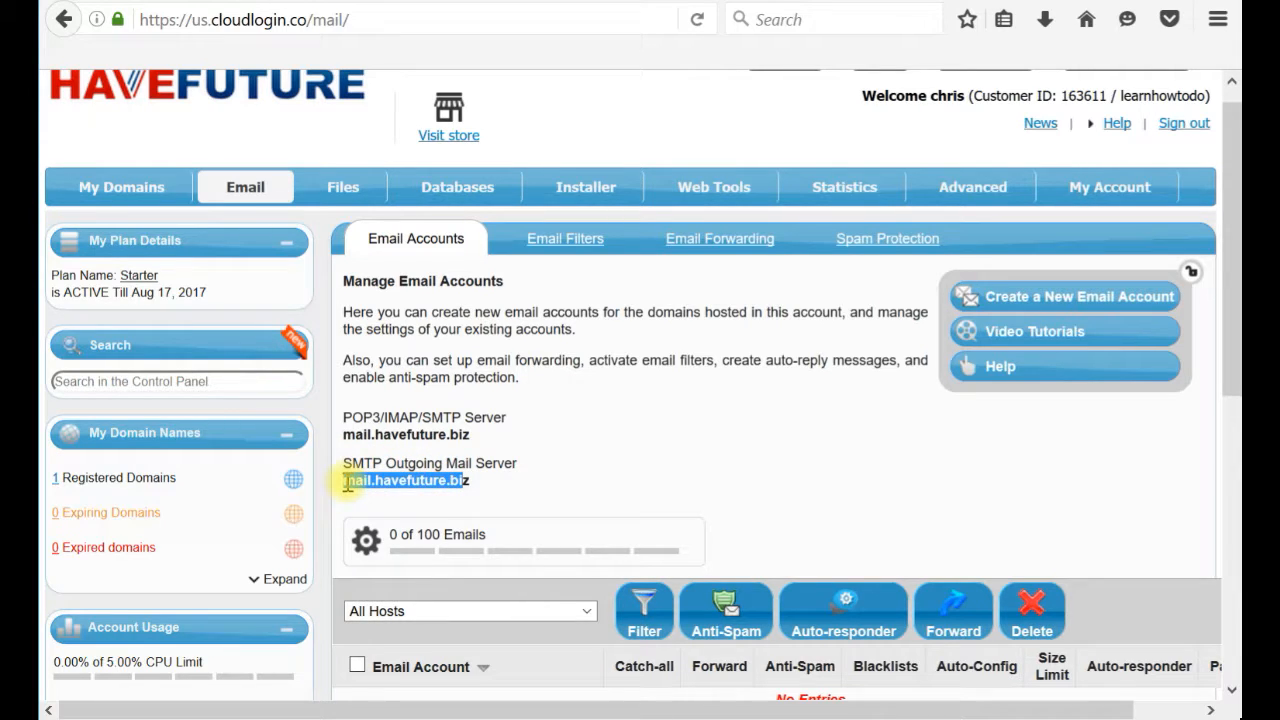
drag(468, 438, 342, 436)
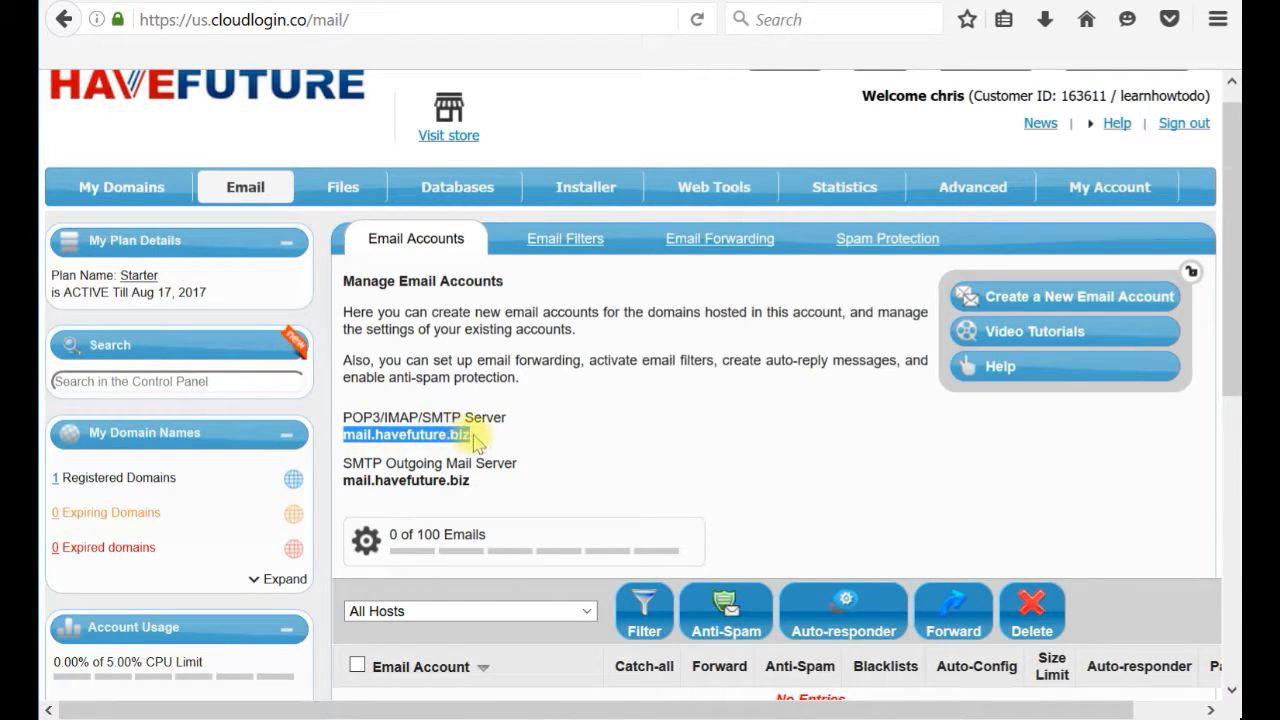
click(471, 440)
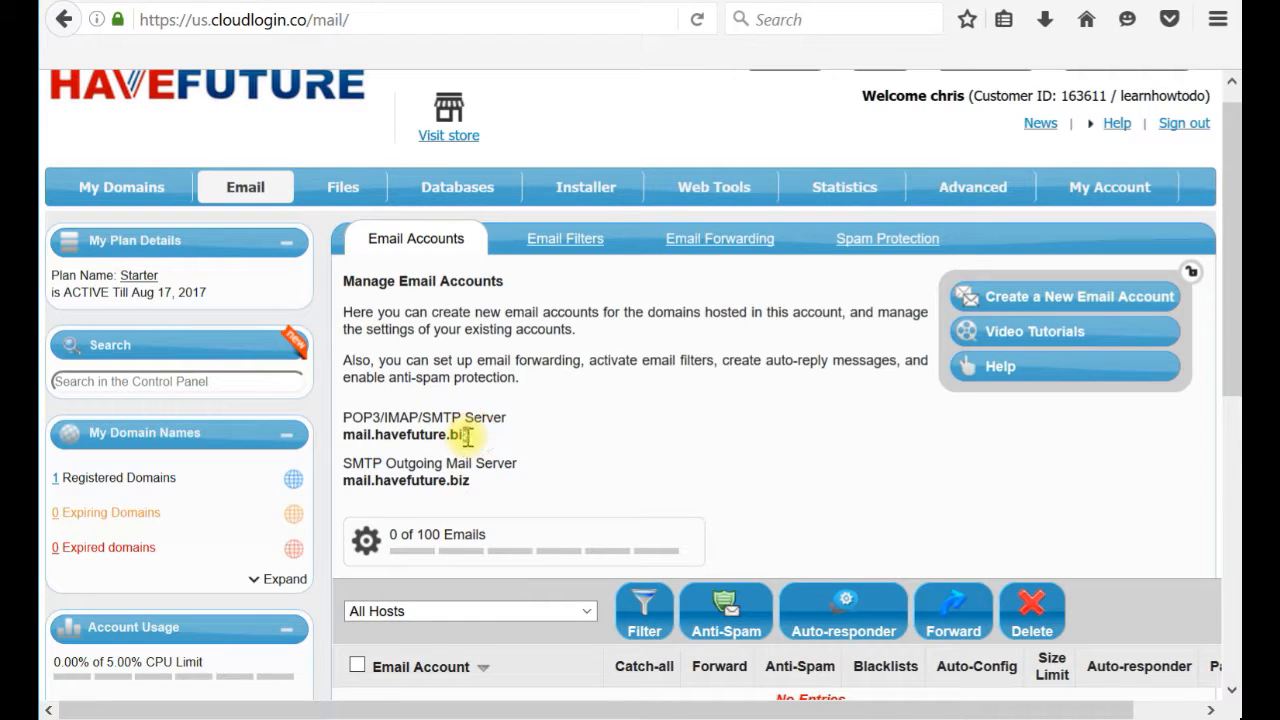
drag(381, 436, 478, 447)
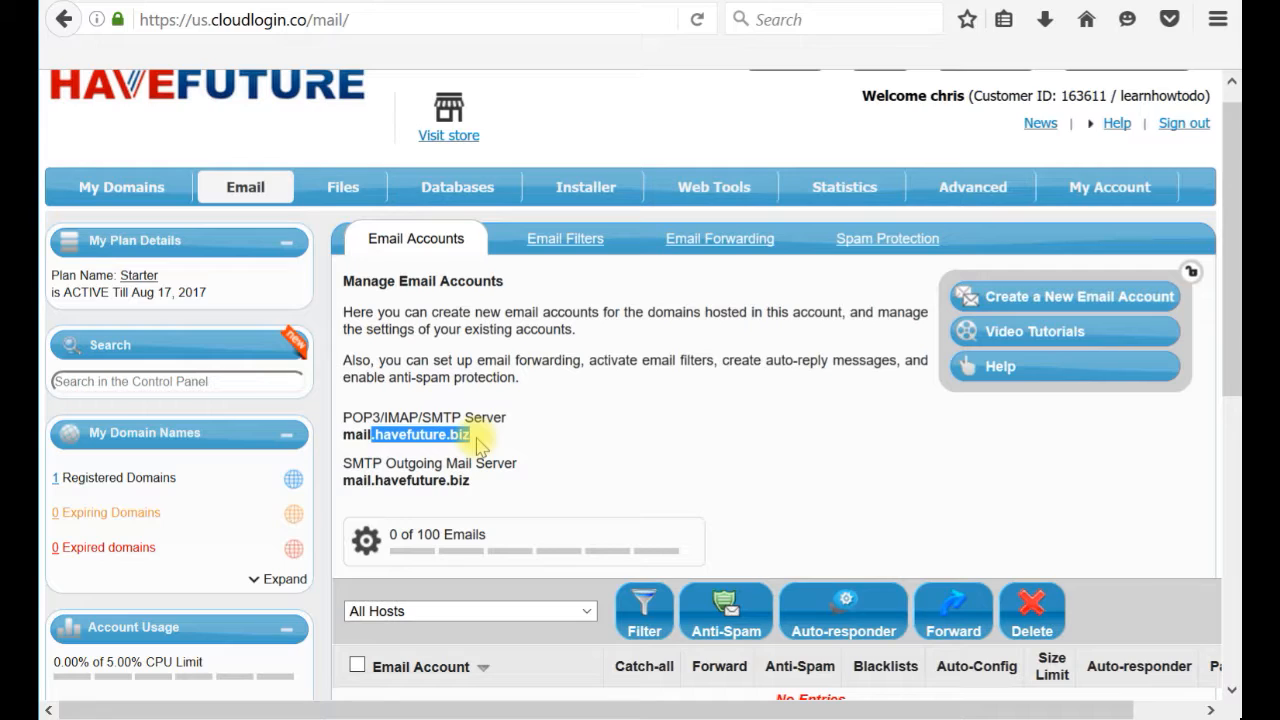
click(557, 438)
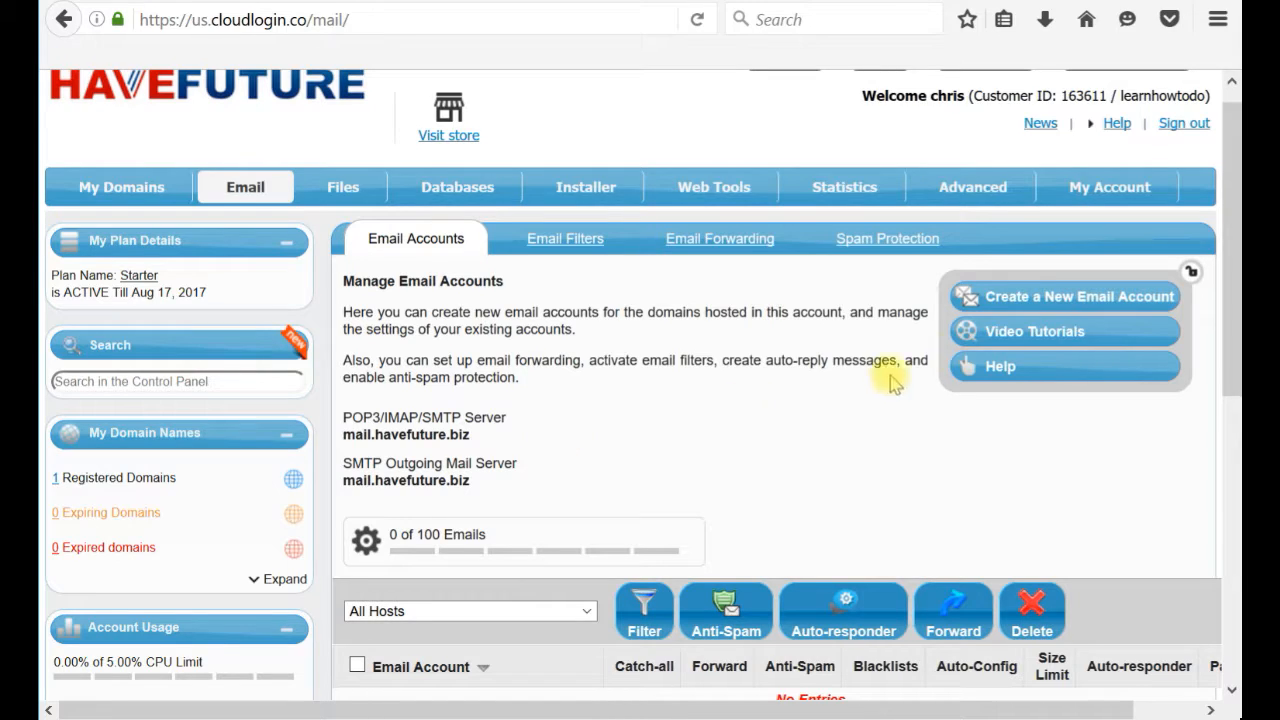
click(1032, 306)
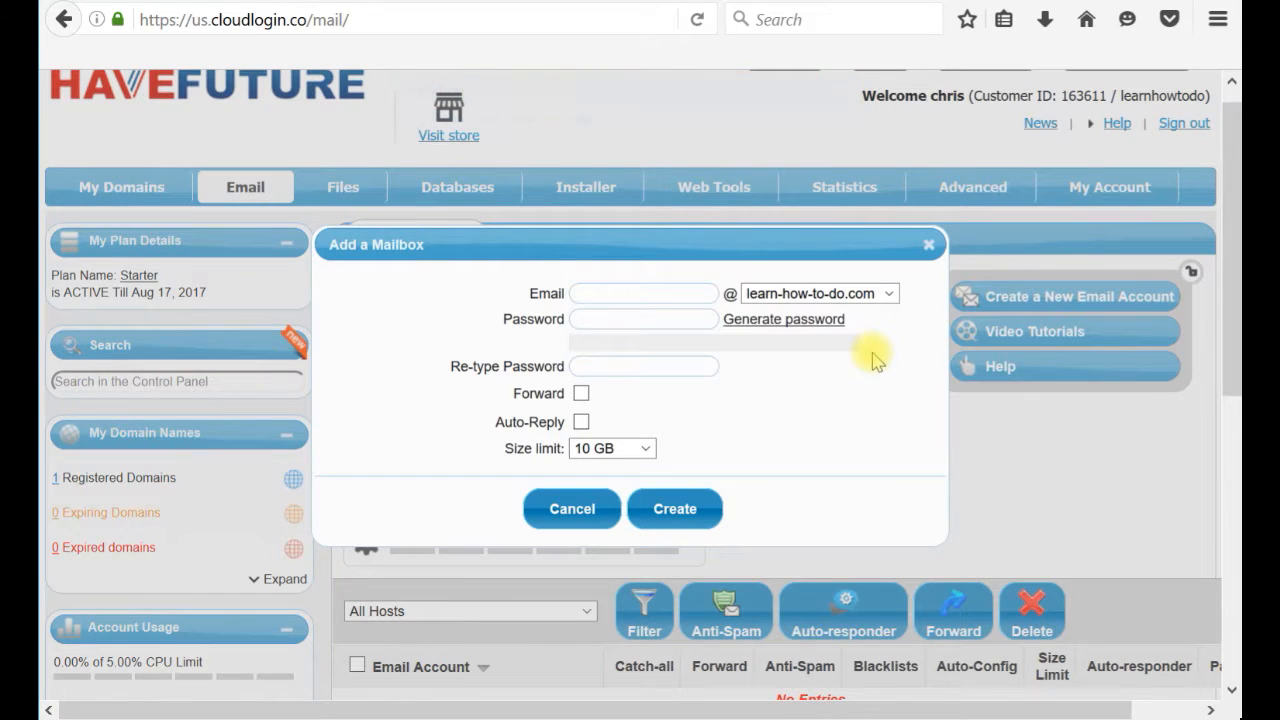
click(818, 300)
click(815, 310)
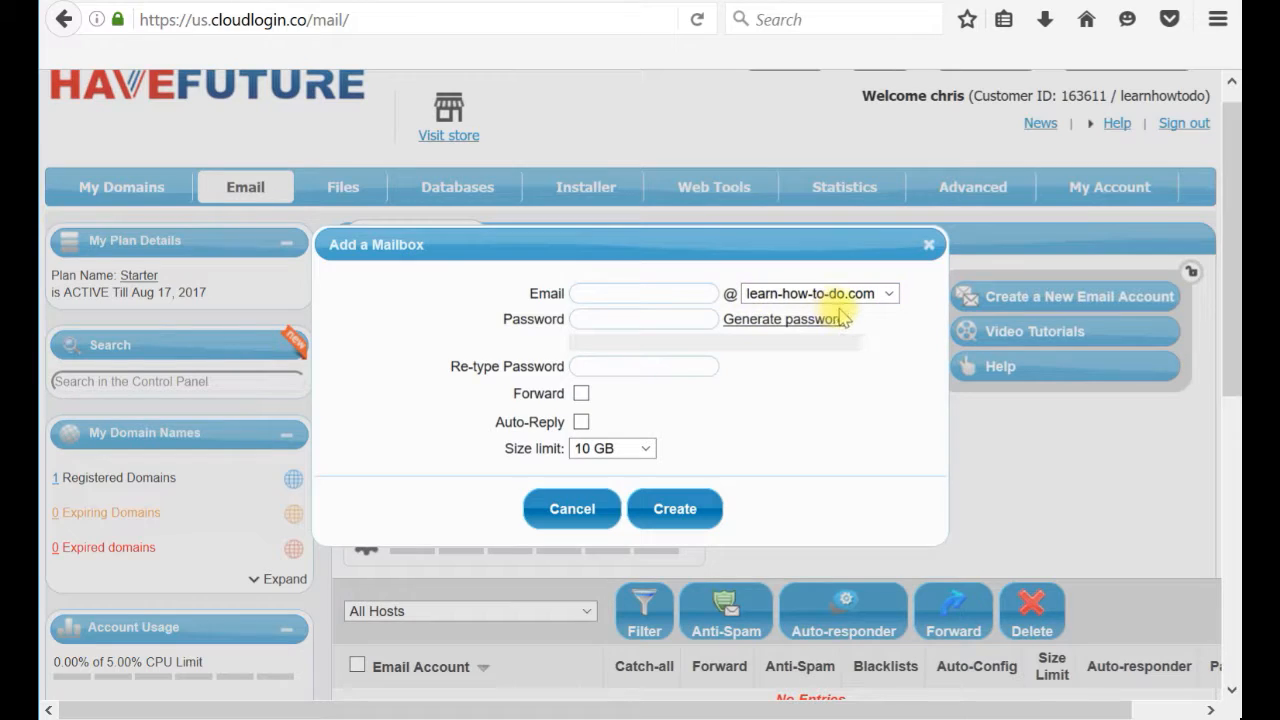
click(661, 299)
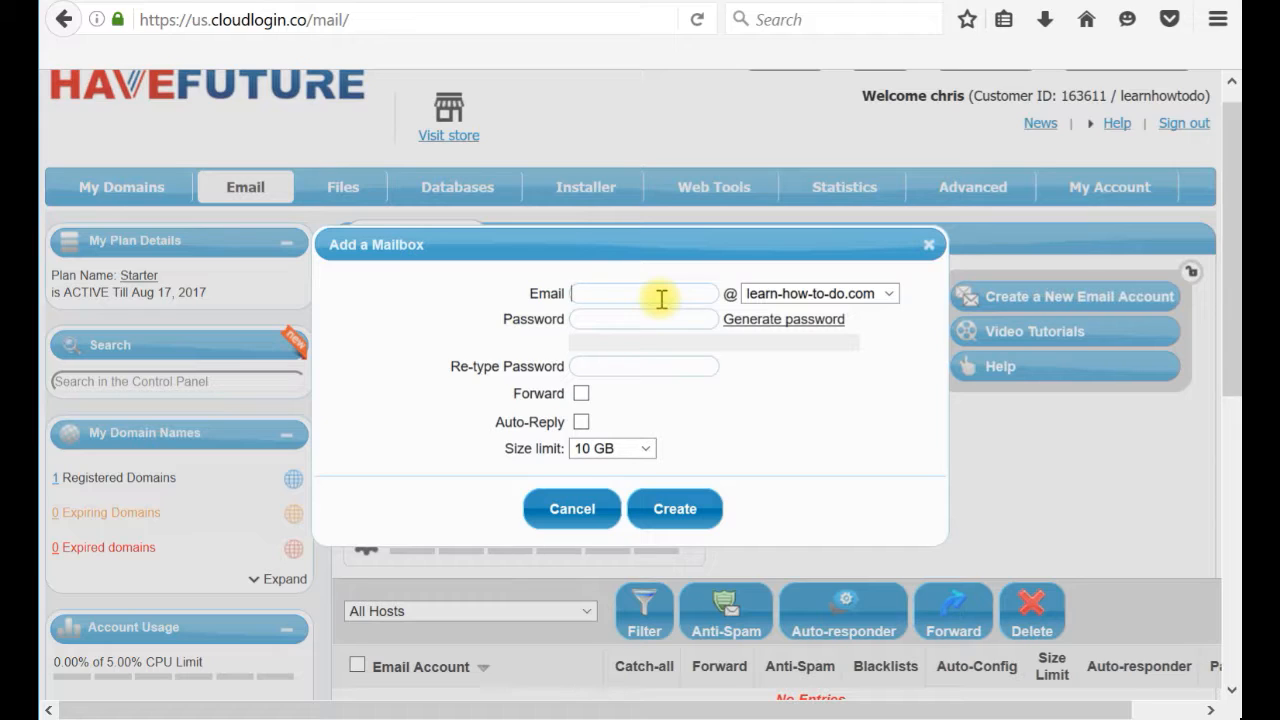
Enter the mailbox password and retype it in the confirmation field.
click(602, 321)
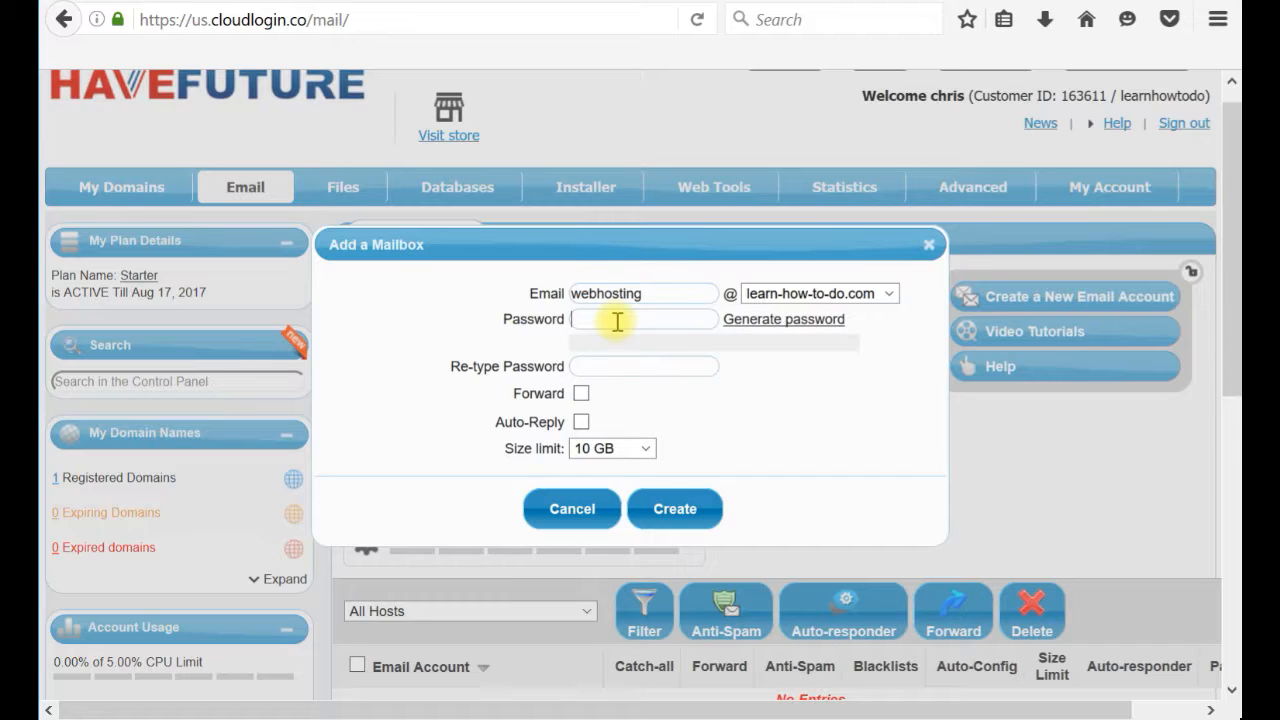
text(password12)
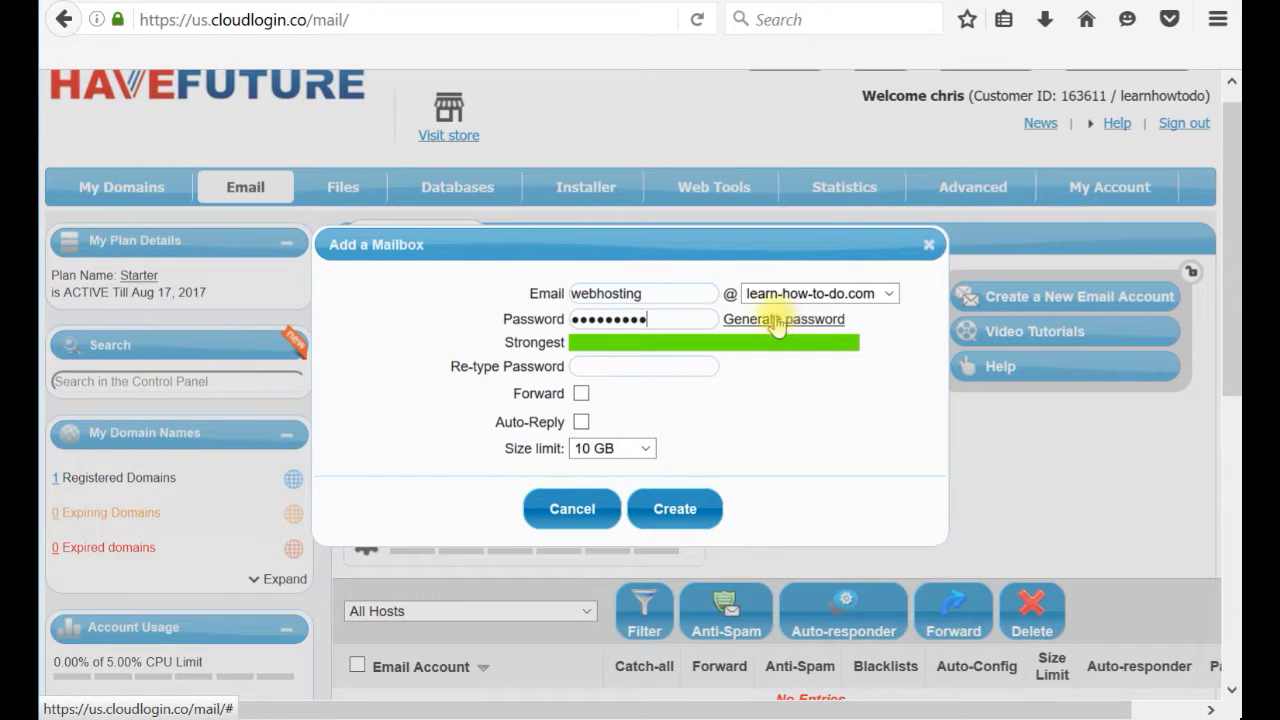
click(665, 370)
text(****)
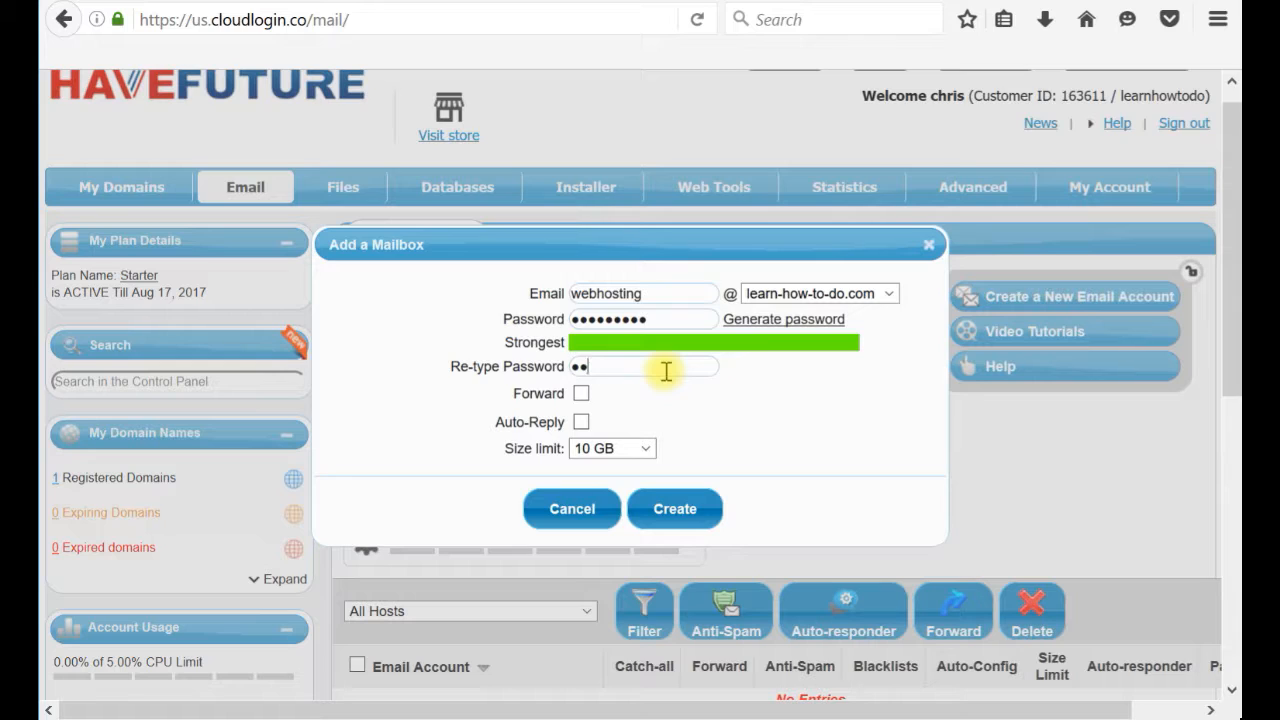
text(*****)
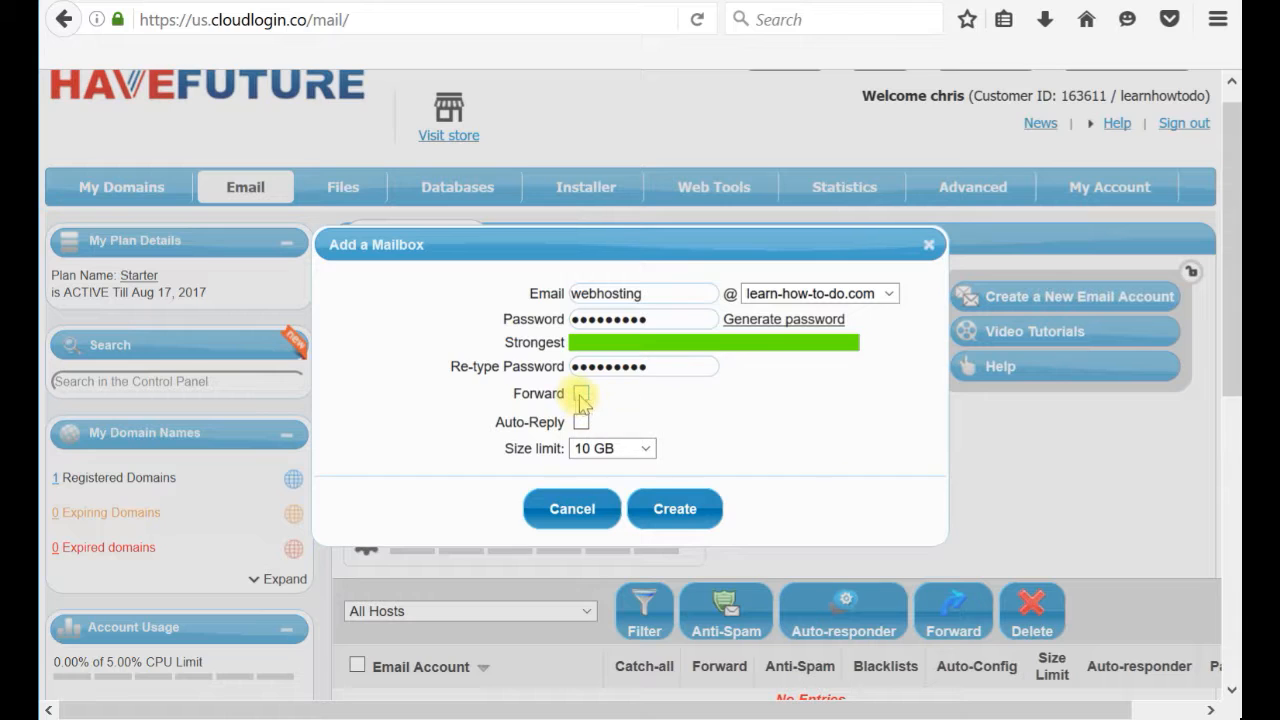
Leave forwarding turned off for the new mailbox.
click(581, 396)
click(700, 403)
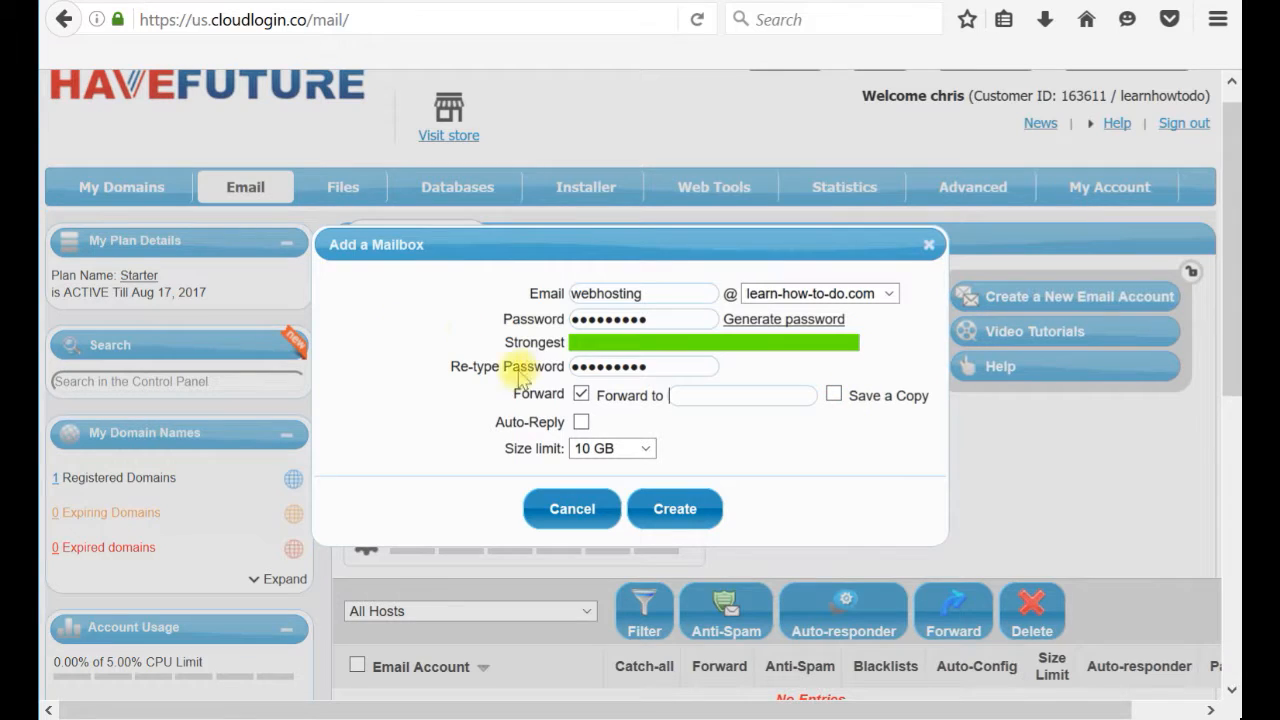
drag(580, 293, 706, 297)
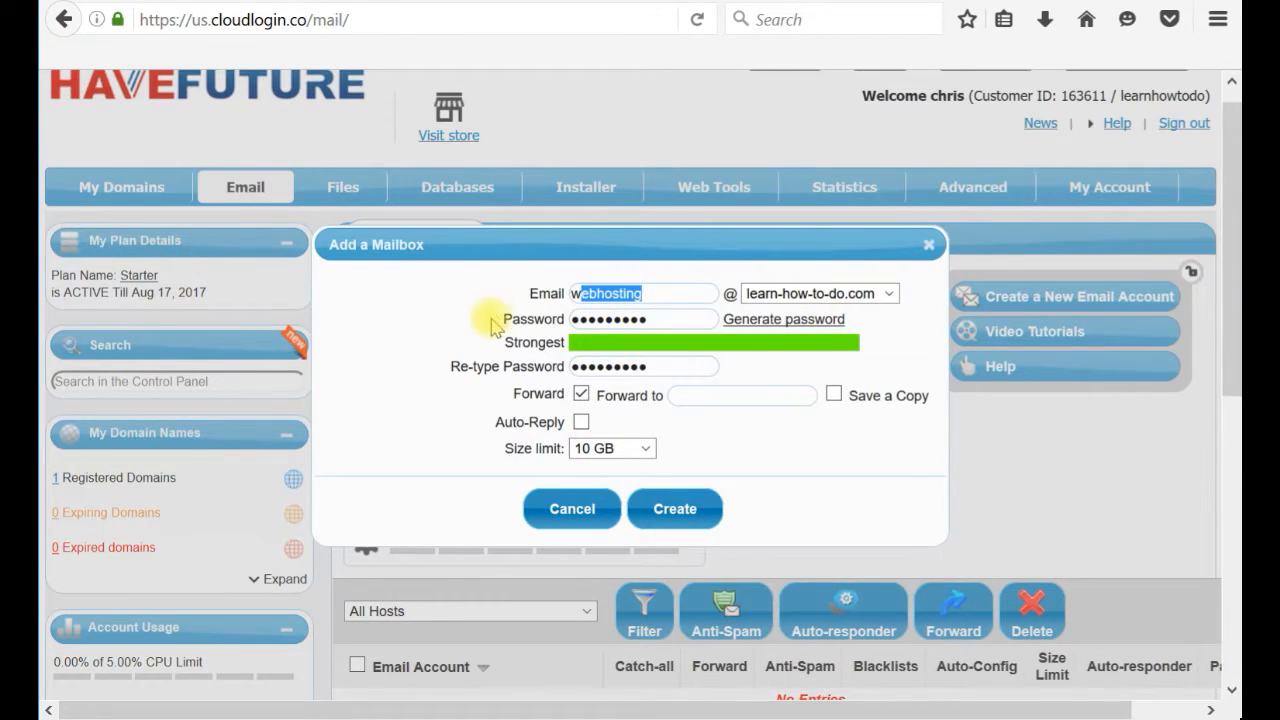
click(692, 400)
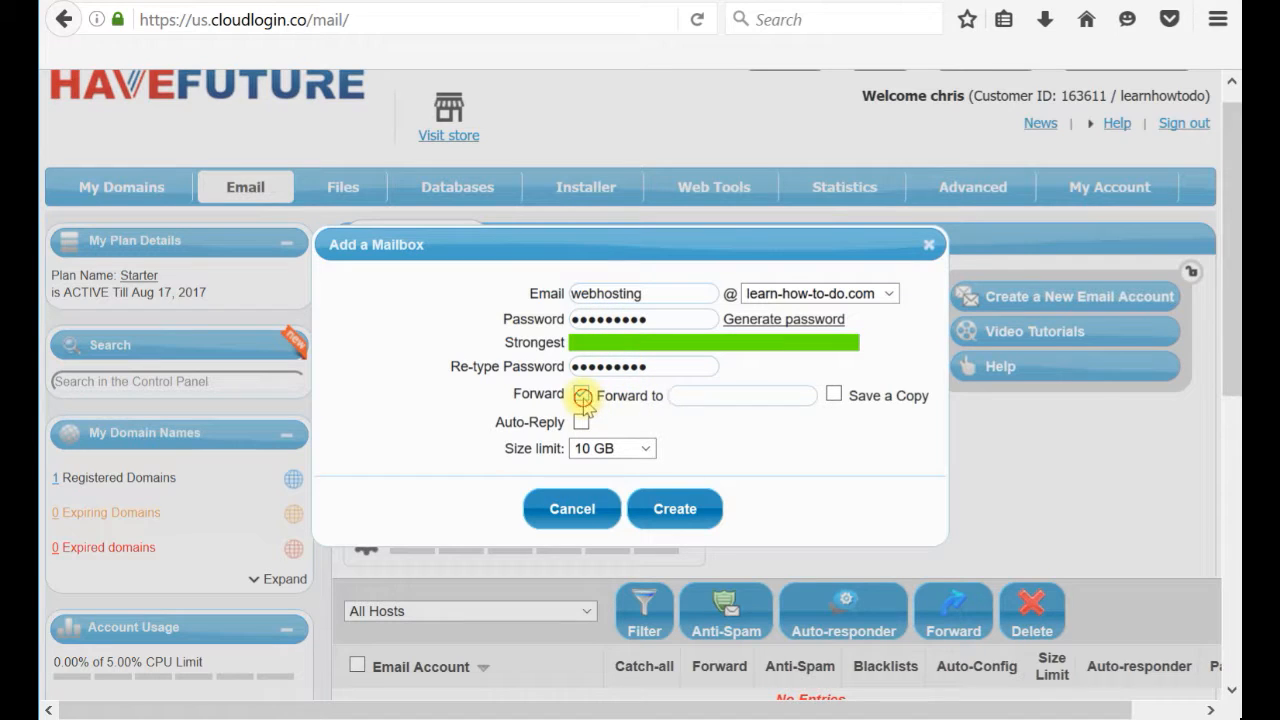
click(581, 394)
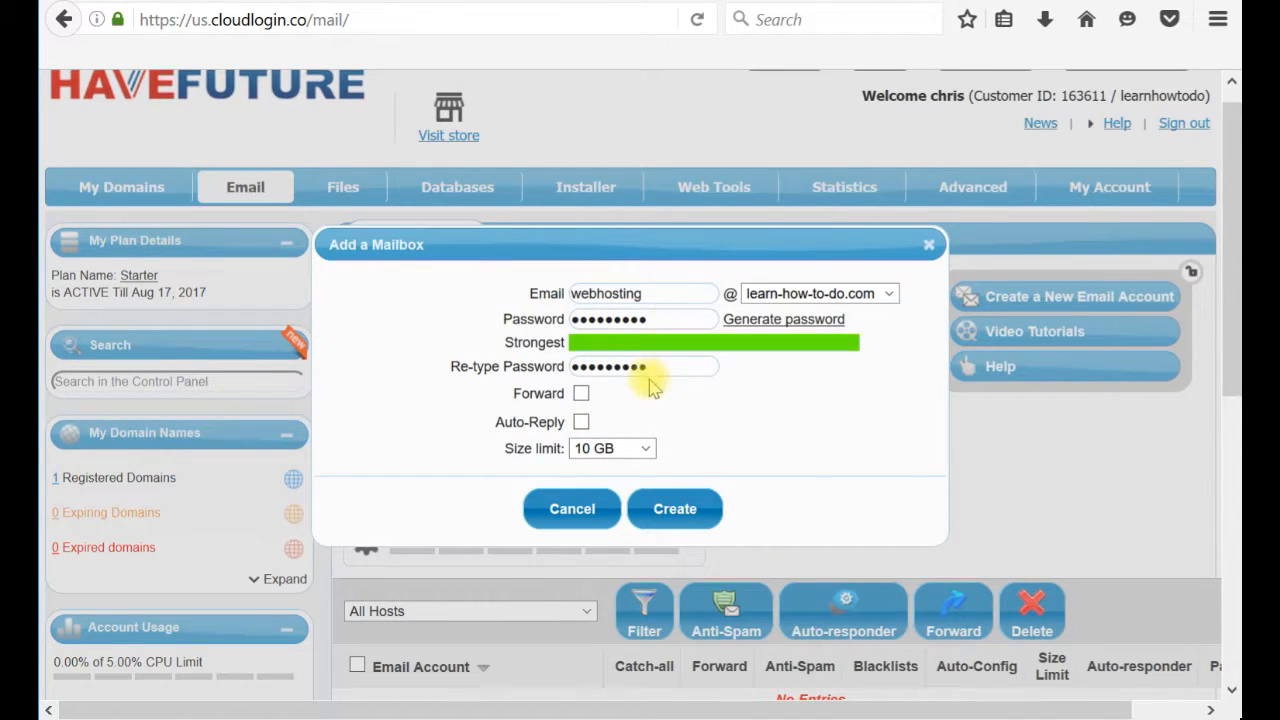
Set the mailbox size limit to 1 GB and create the mailbox.
click(645, 448)
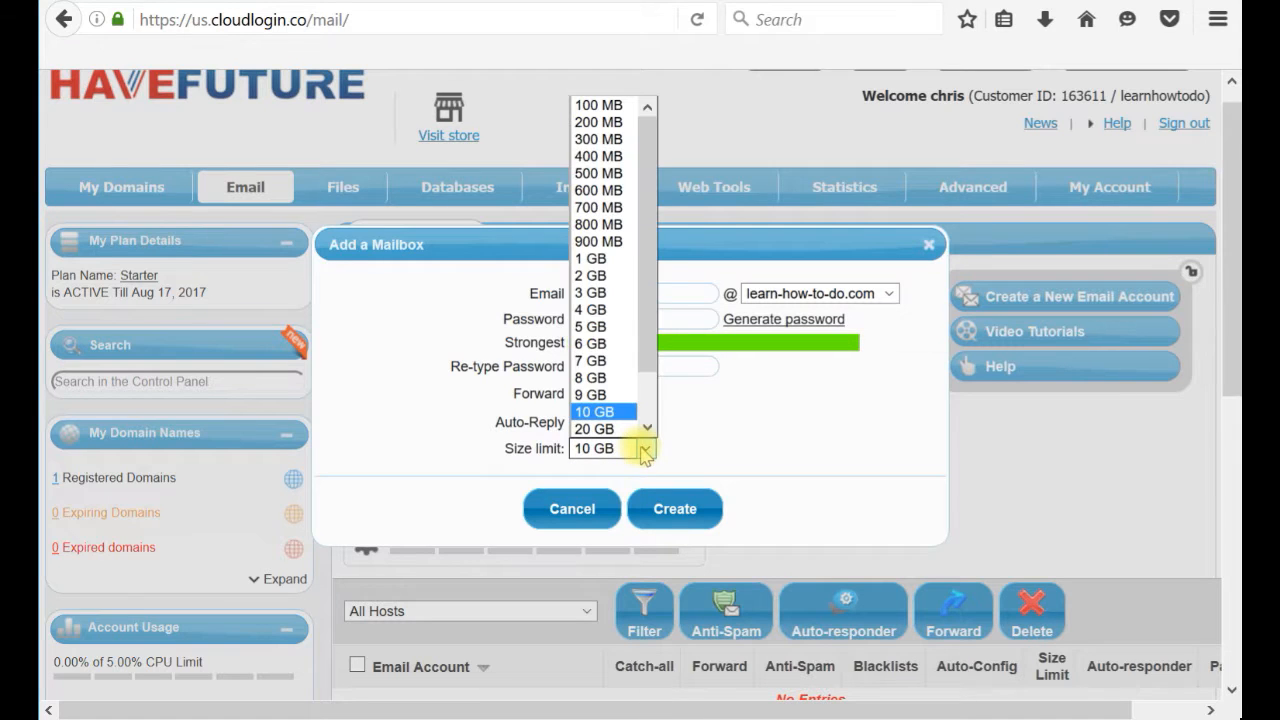
drag(652, 313, 664, 215)
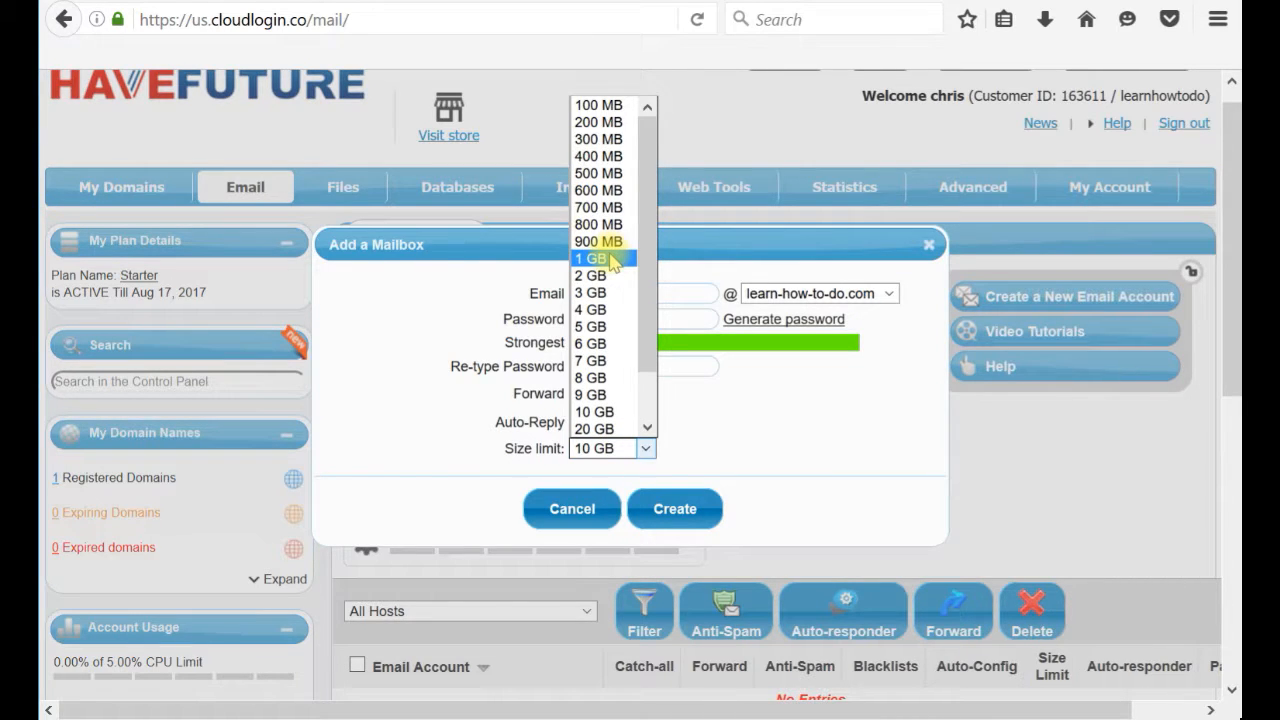
click(612, 260)
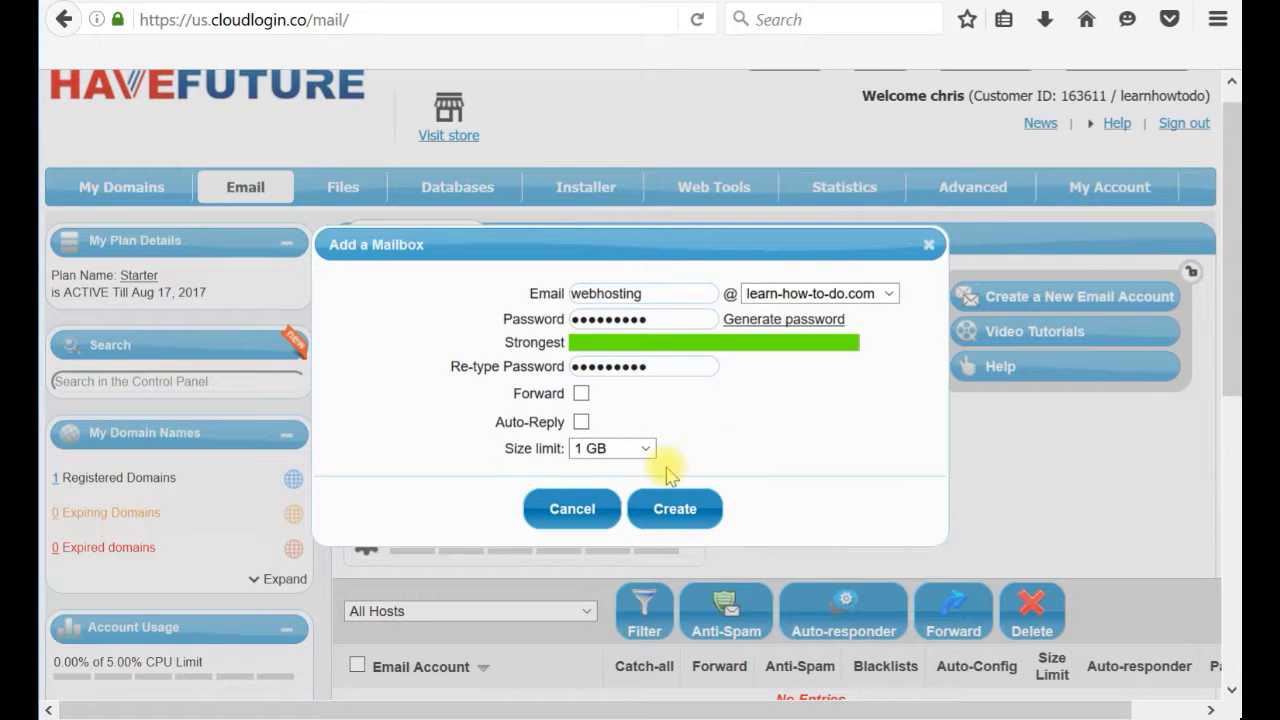
click(675, 510)
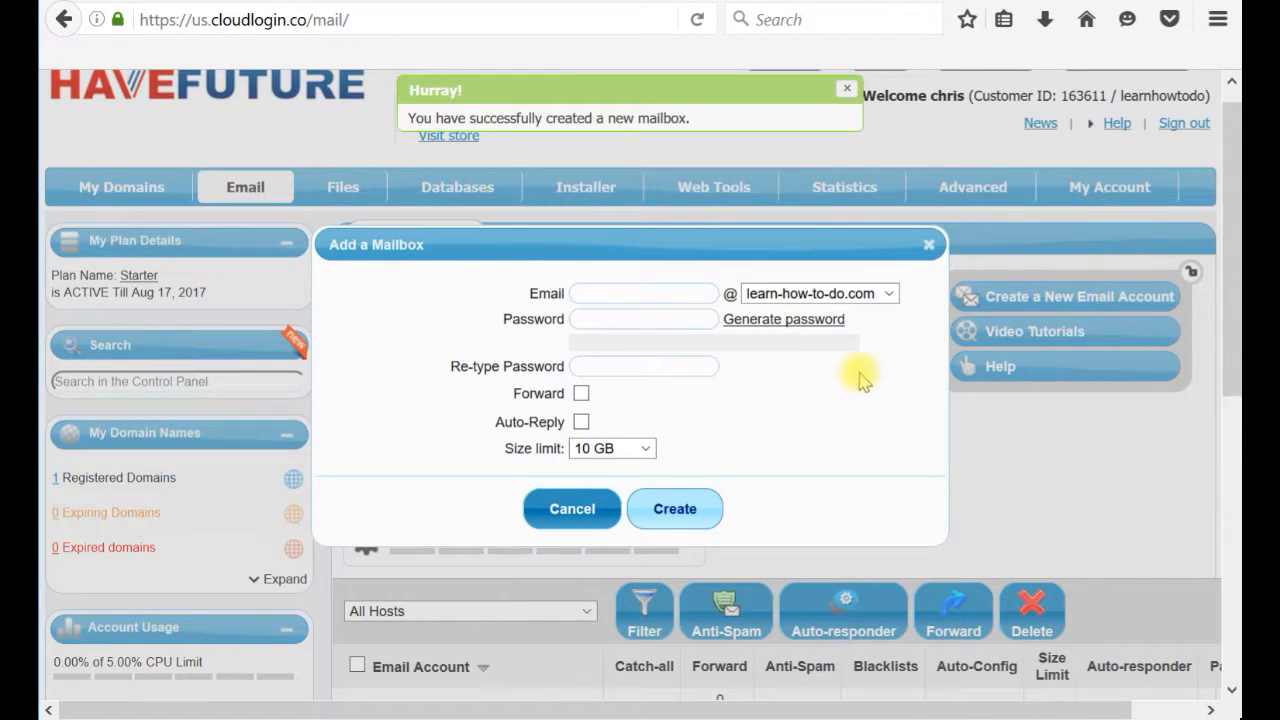
Close the Add a Mailbox form and view the account list with the new webhosting mailbox.
click(928, 245)
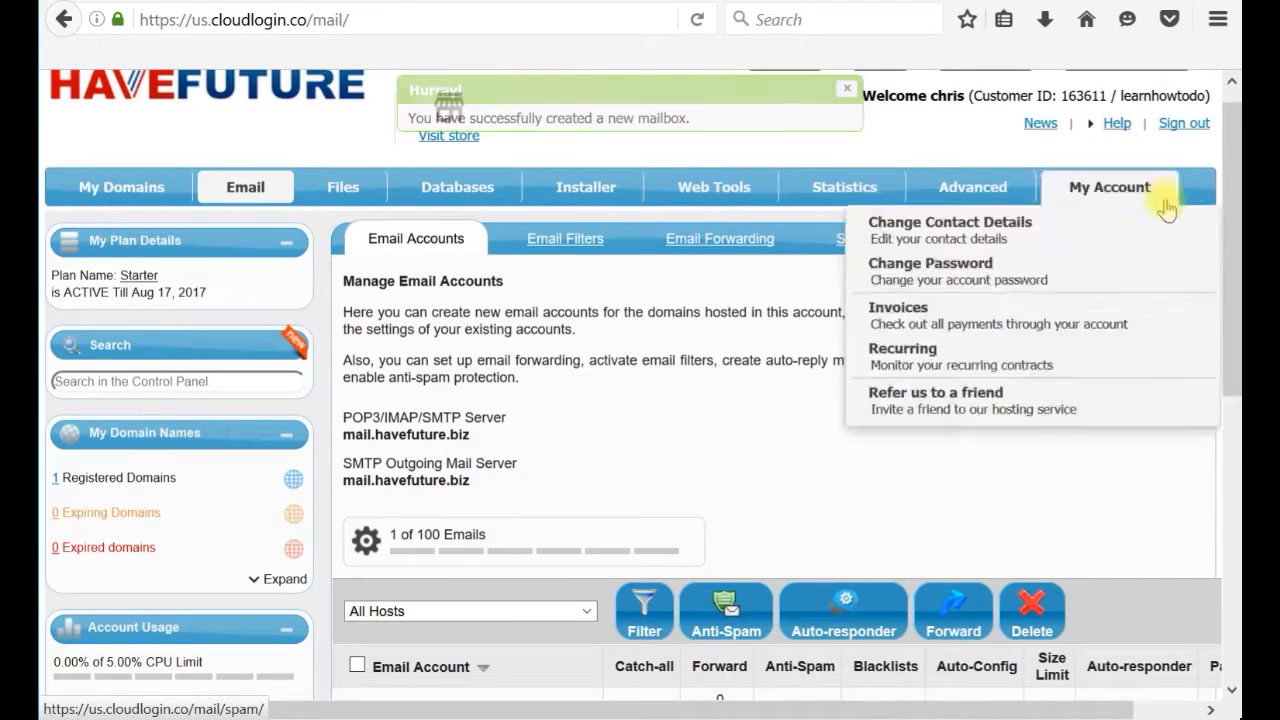
scroll(1150, 323, down, 5)
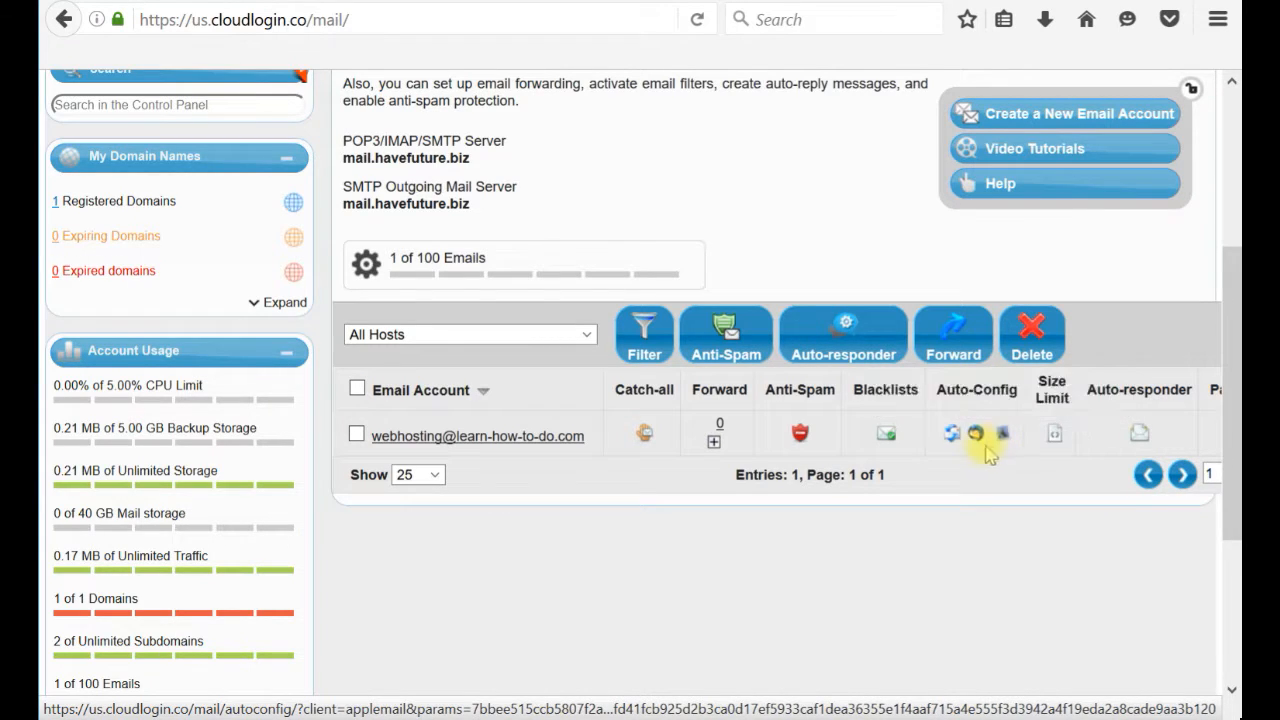
click(952, 437)
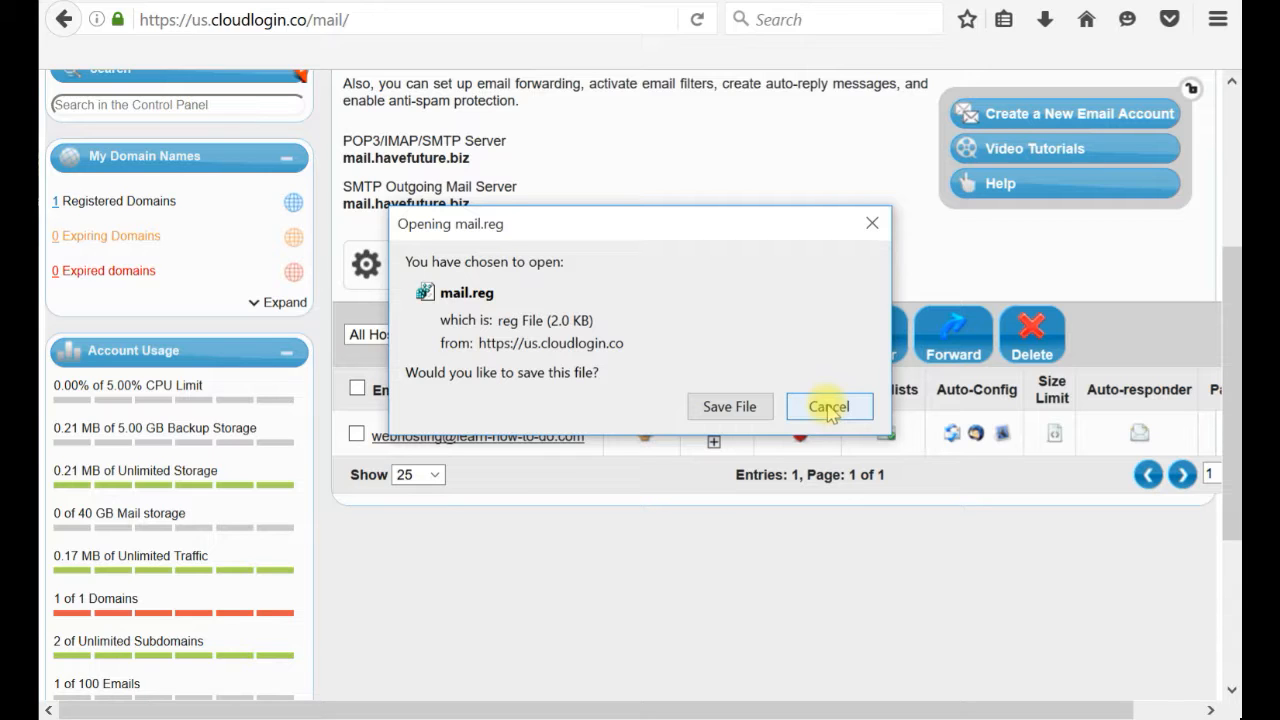
click(829, 408)
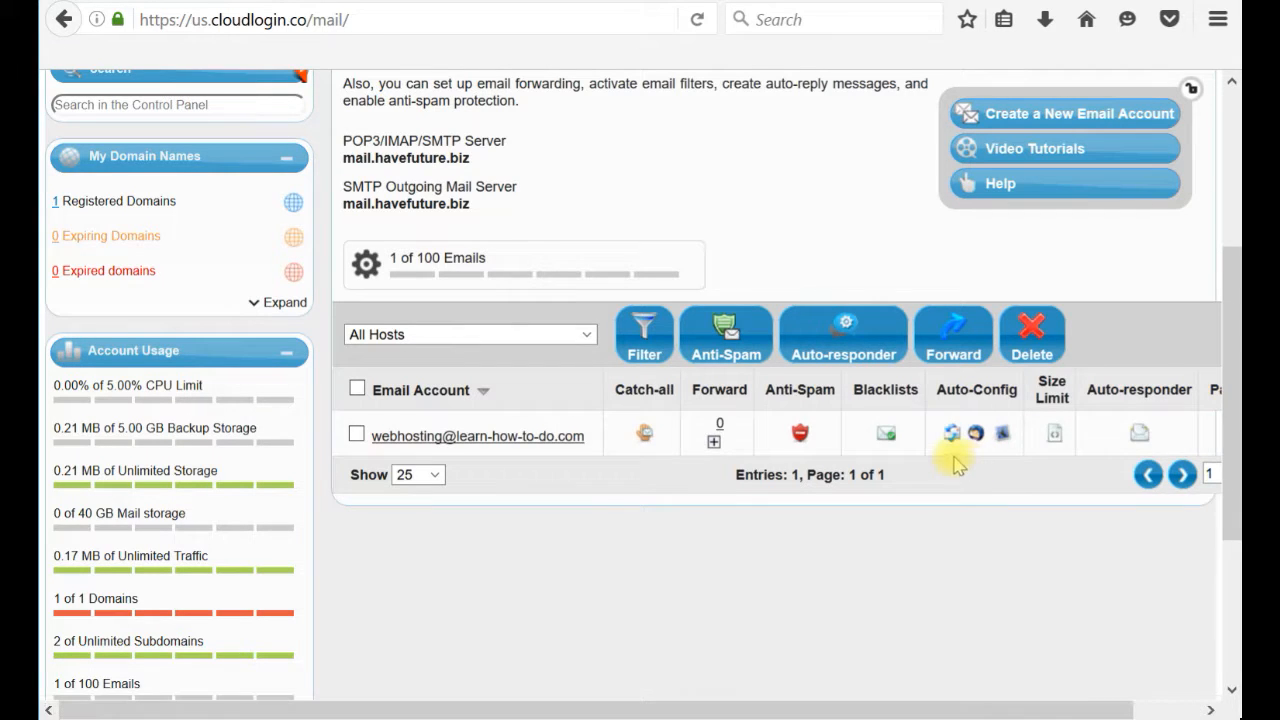
drag(1237, 365, 1237, 265)
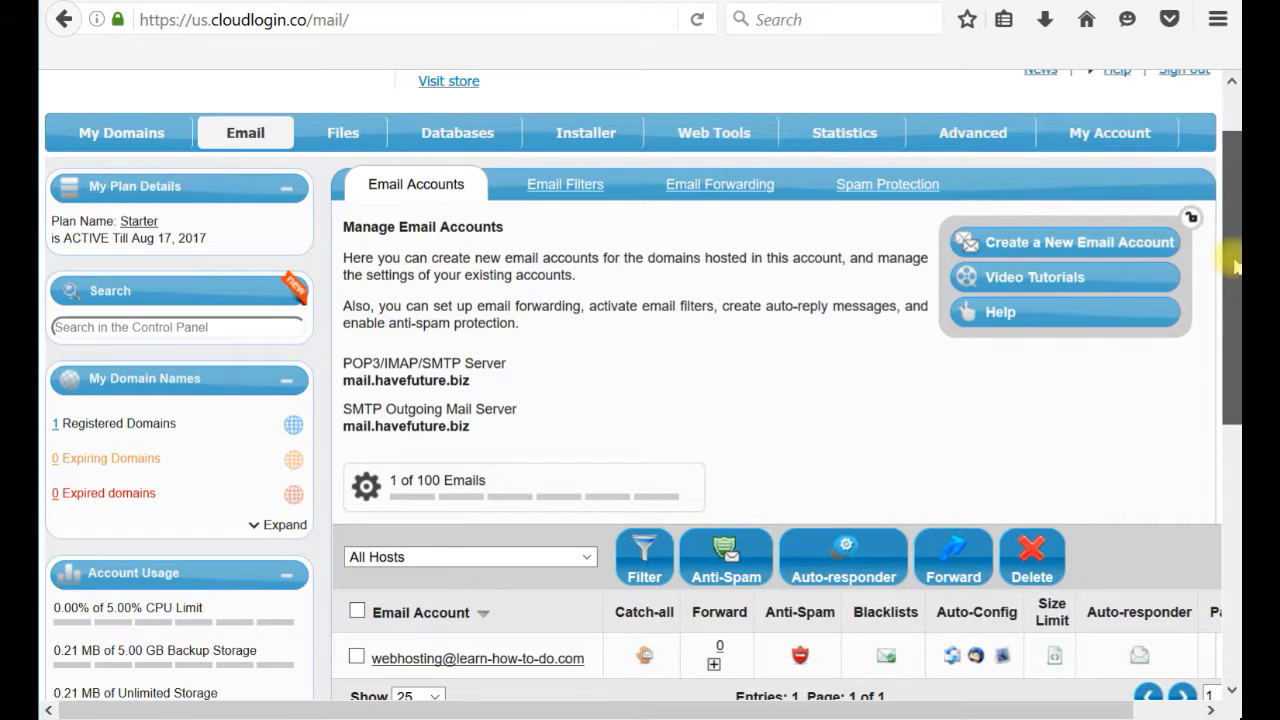
drag(1237, 265, 1235, 234)
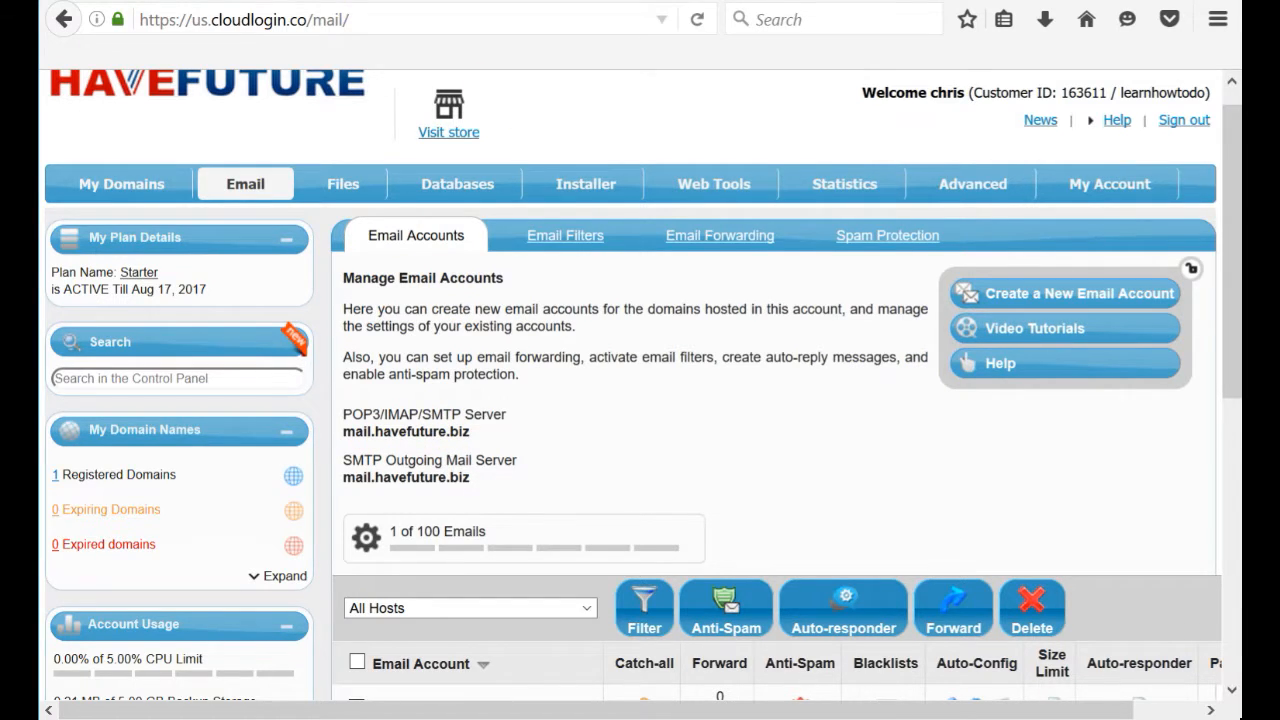
key(ctrl+t)
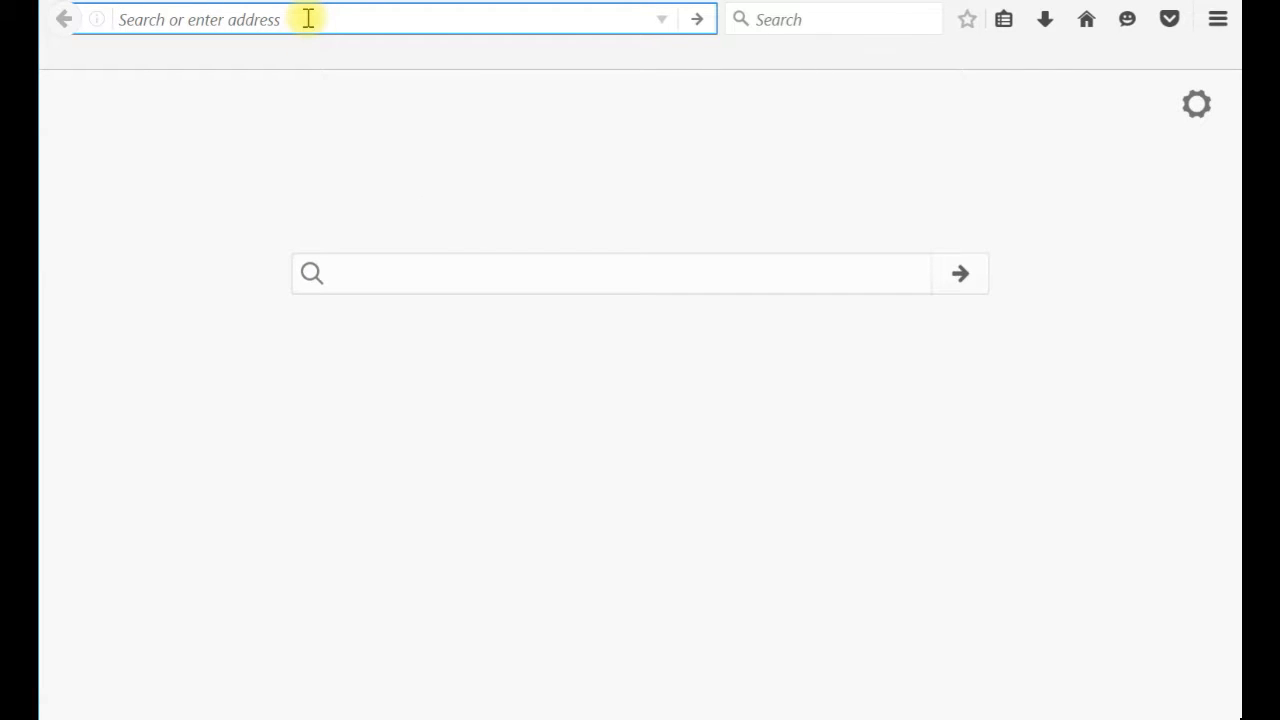
Try loading webmail.learn-how-to-do.com and mail.learn-how-to-do.com; neither server is found.
text(webmail)
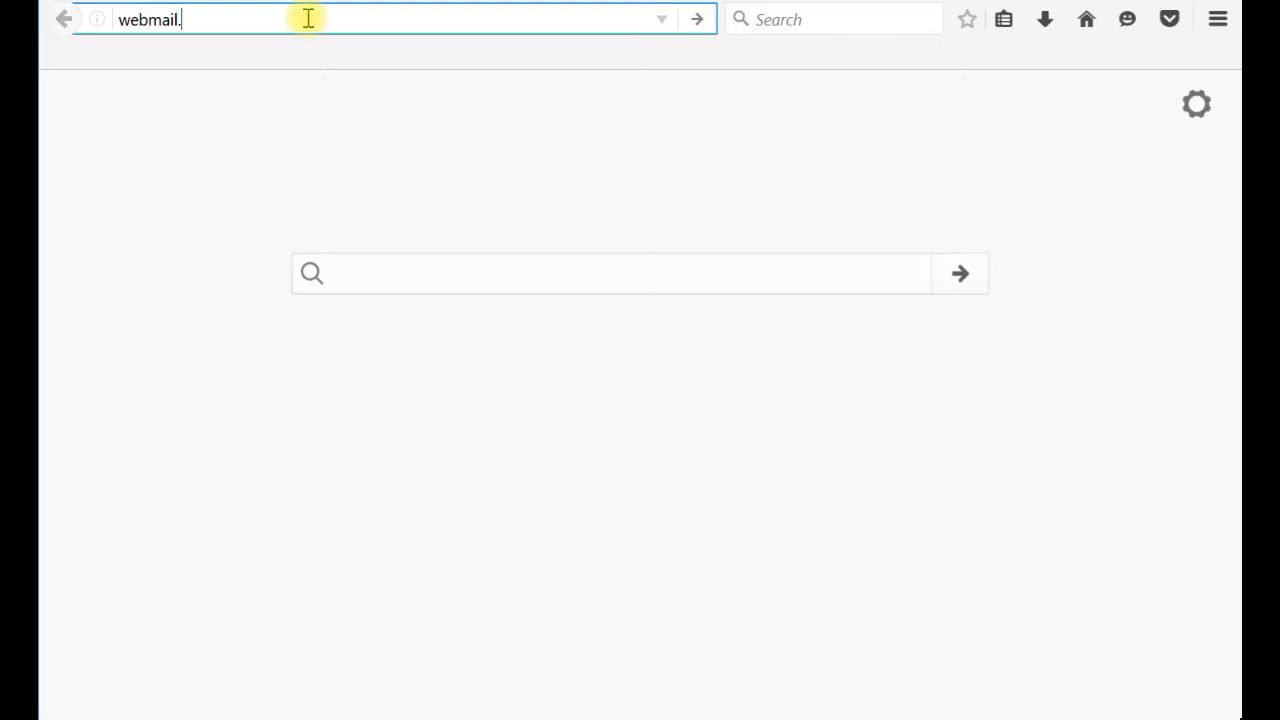
text(.learn-how-to-do.com)
key(Return)
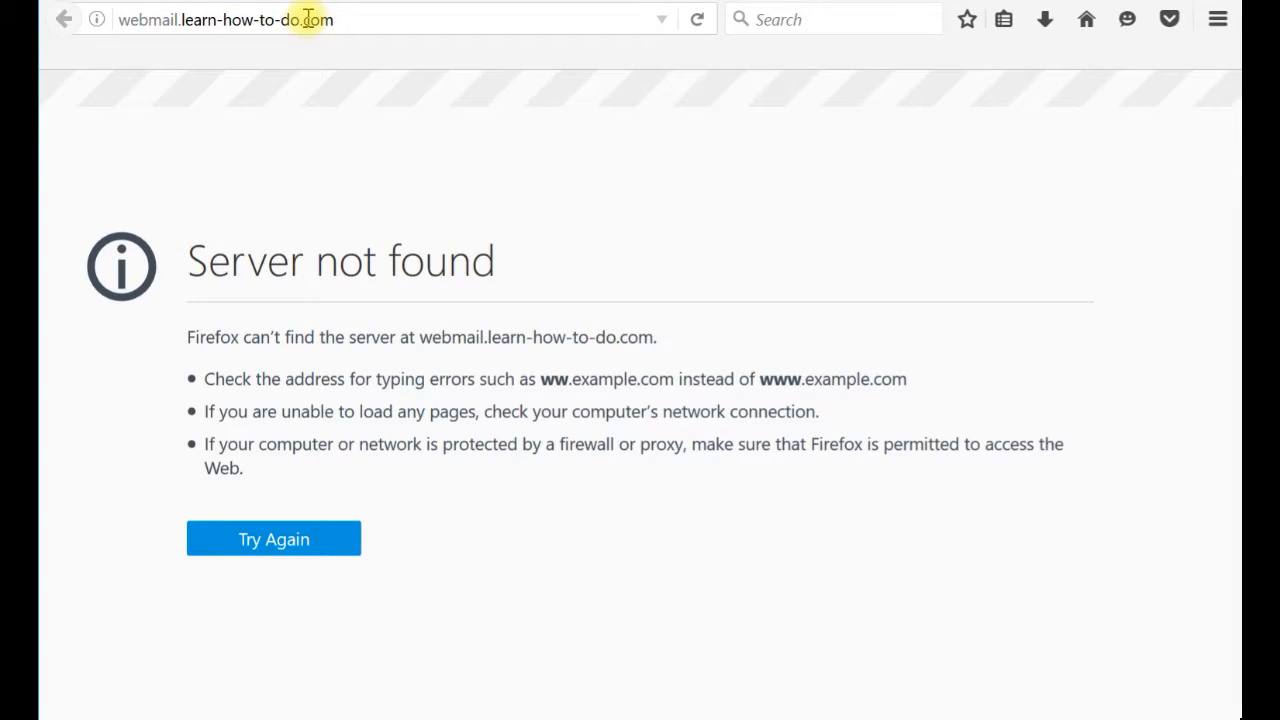
drag(145, 20, 118, 20)
key(BackSpace)
key(Return)
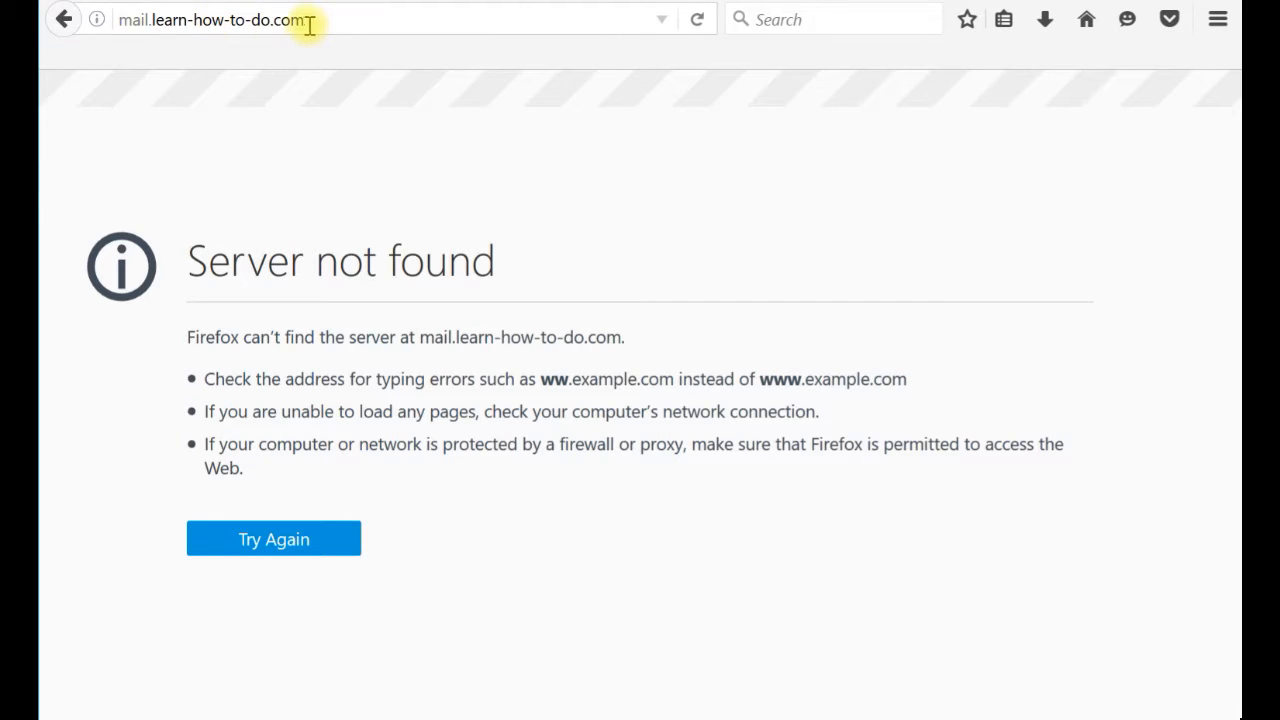
Go to webmail.havefuture.biz instead.
drag(272, 20, 446, 47)
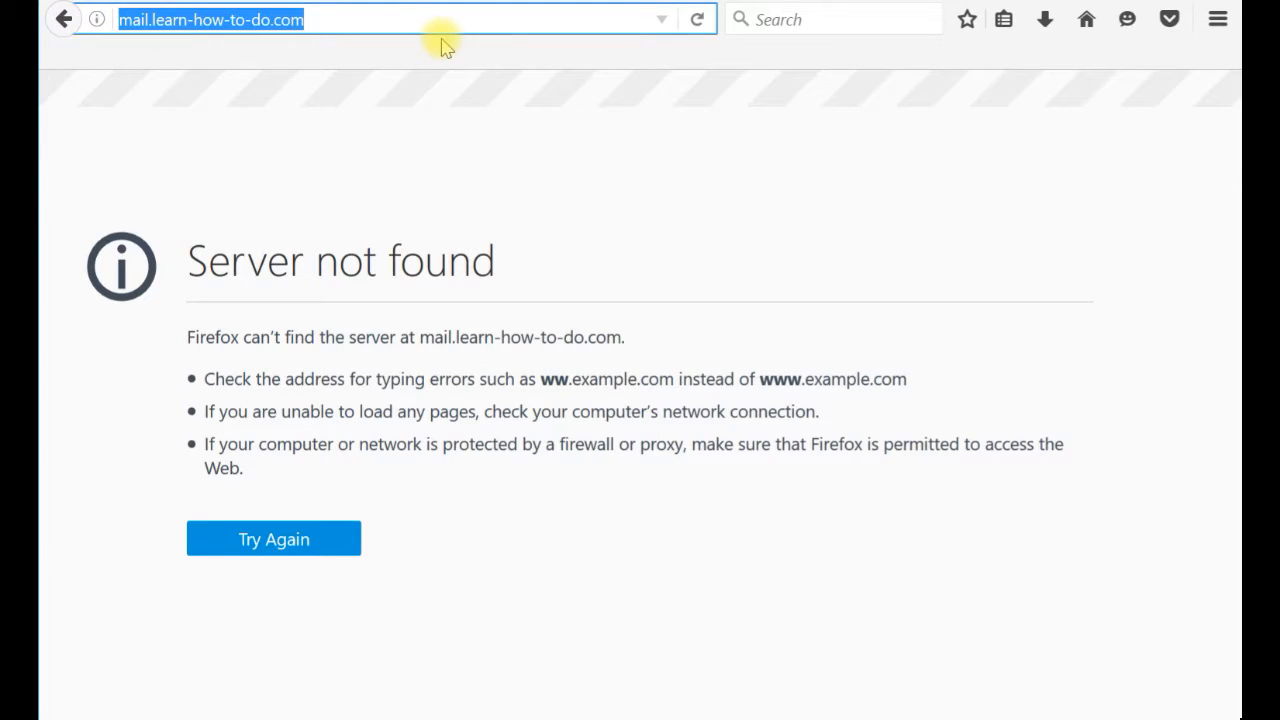
text(webmai)
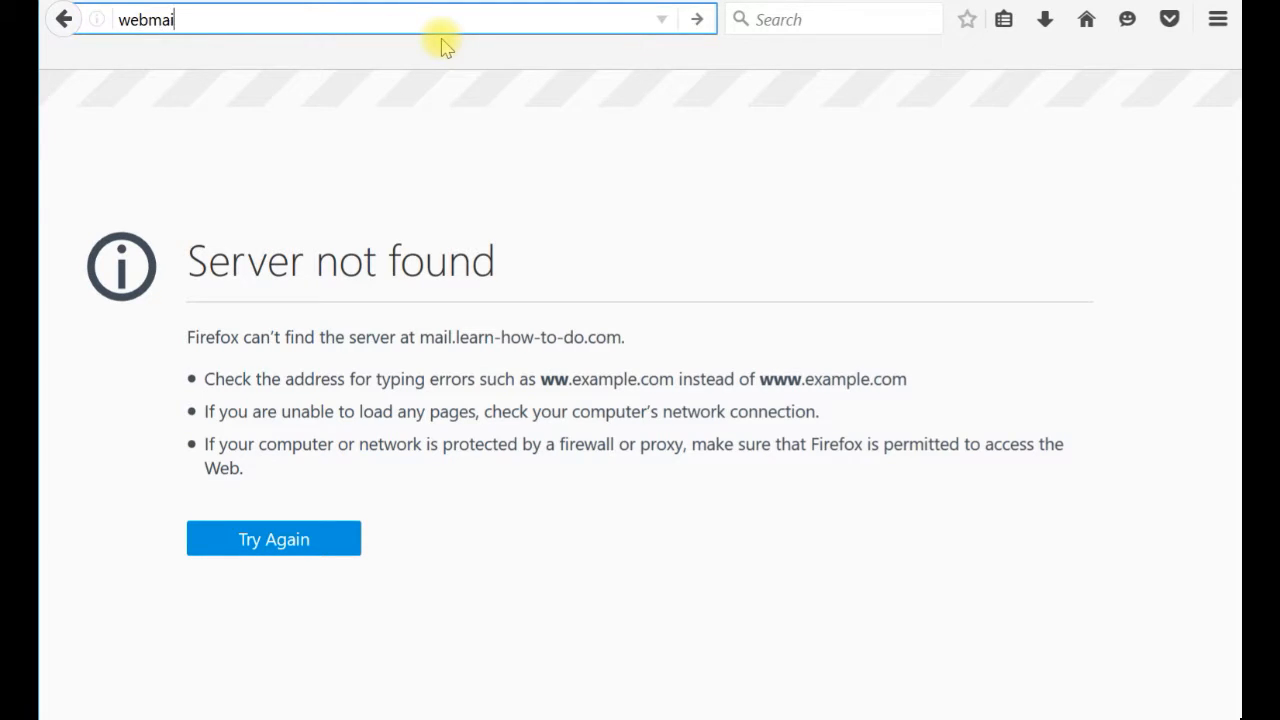
text(l.havefuture.biz)
key(Return)
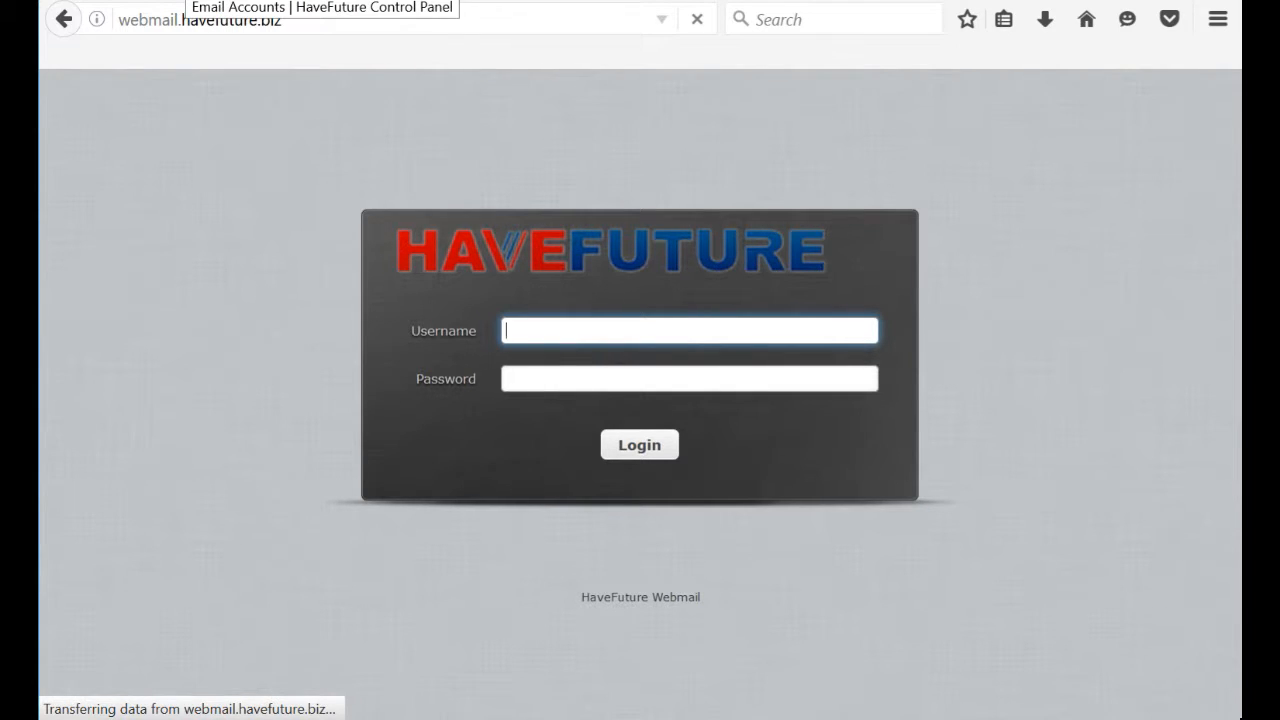
Check the webmail.havefuture.biz login page, then return to the control panel's Email Accounts page.
drag(191, 22, 446, 28)
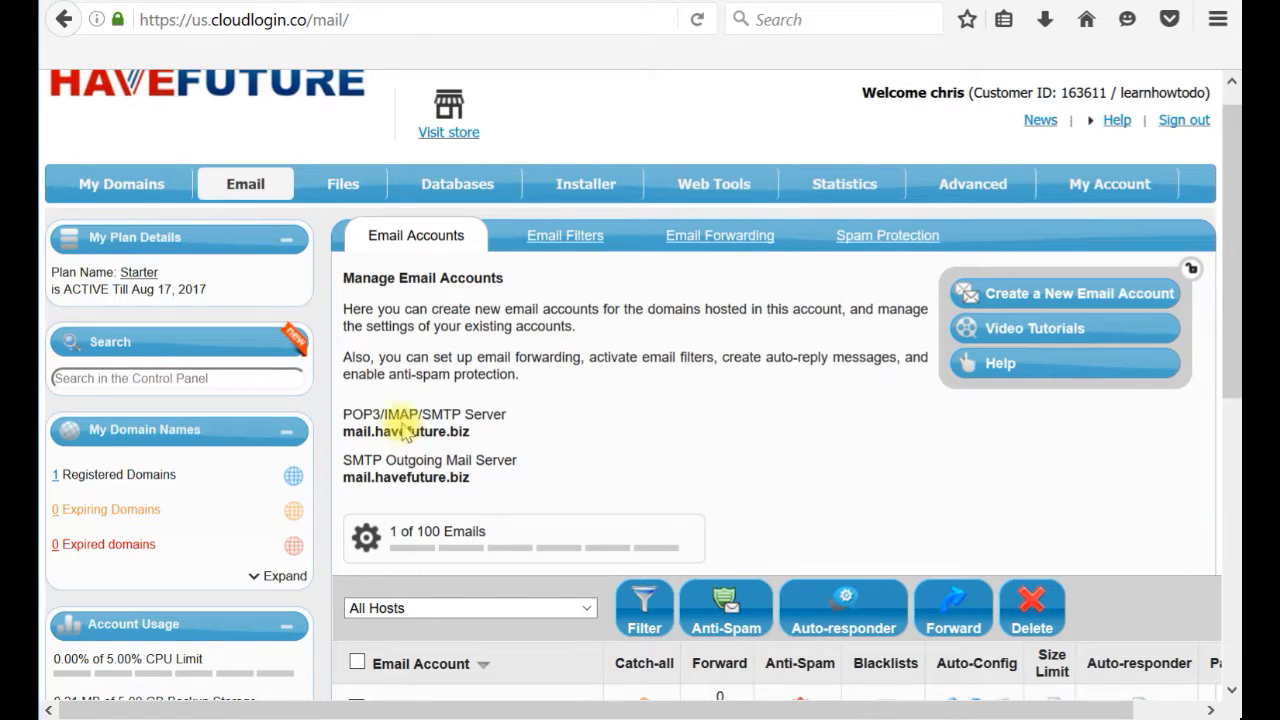
mouse_move(122, 192)
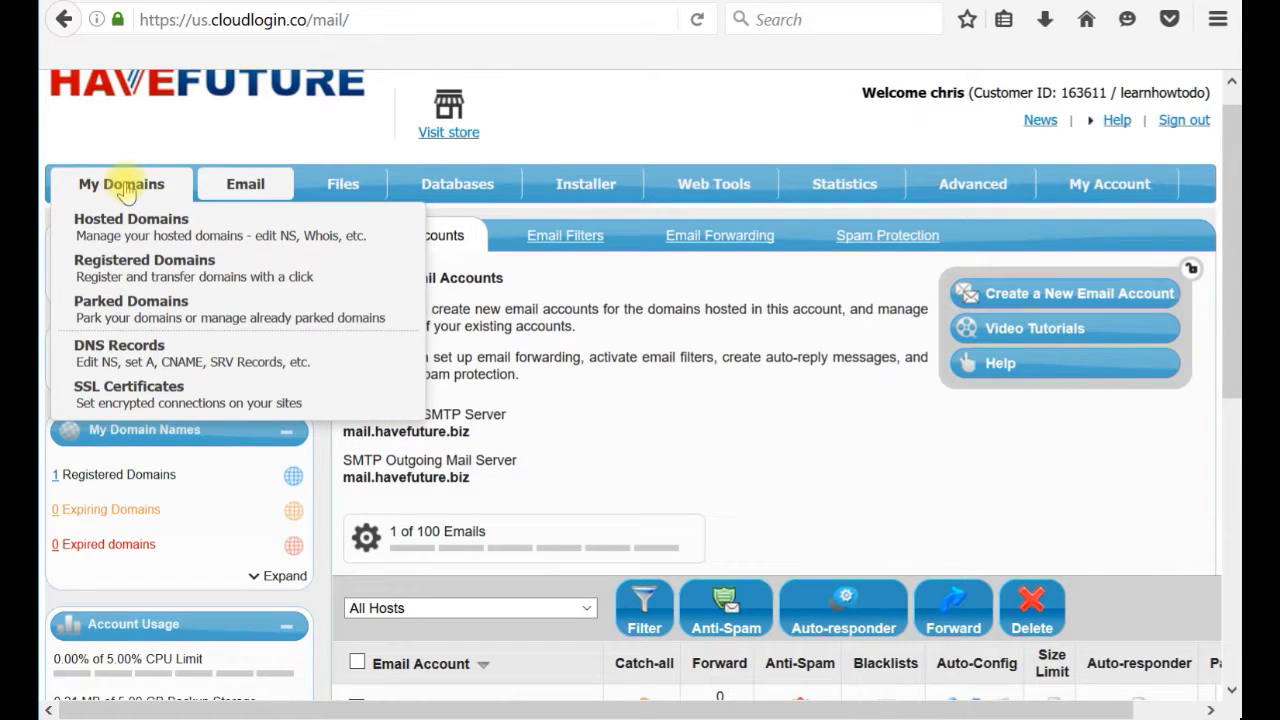
Open DNS Records, expand learn-how-to-do.com, and begin adding a new record.
click(147, 350)
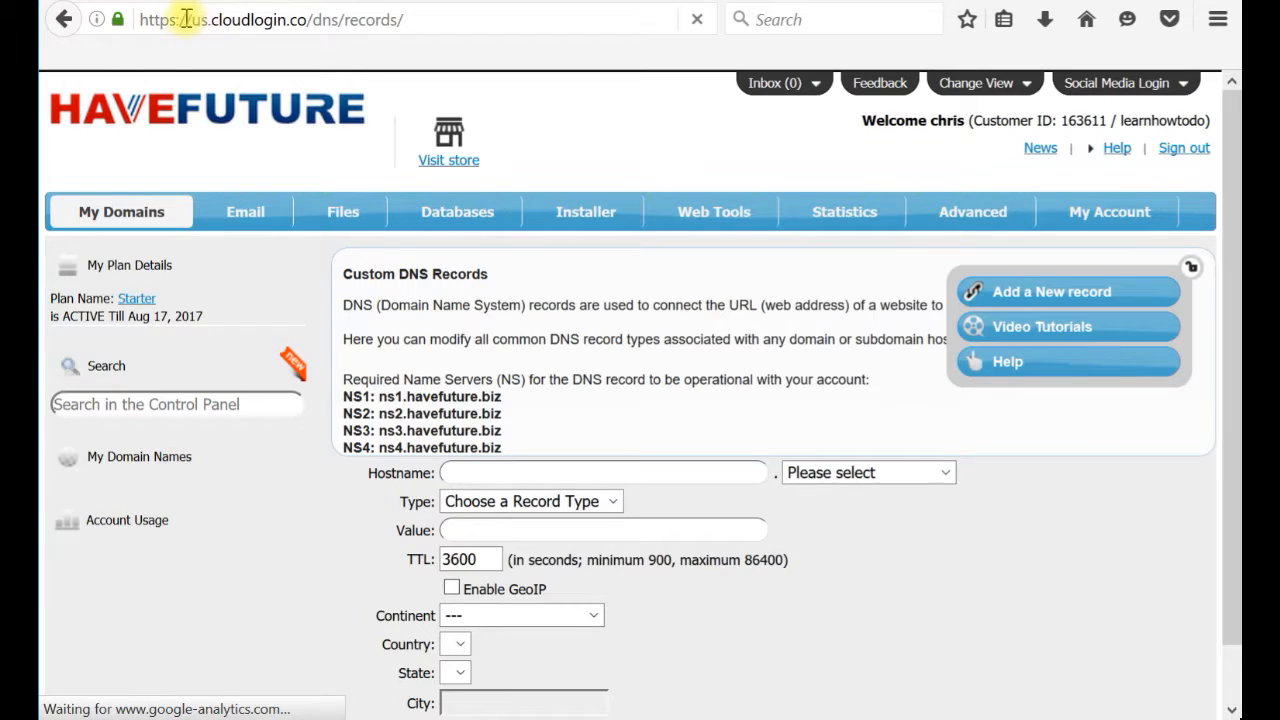
drag(182, 19, 307, 19)
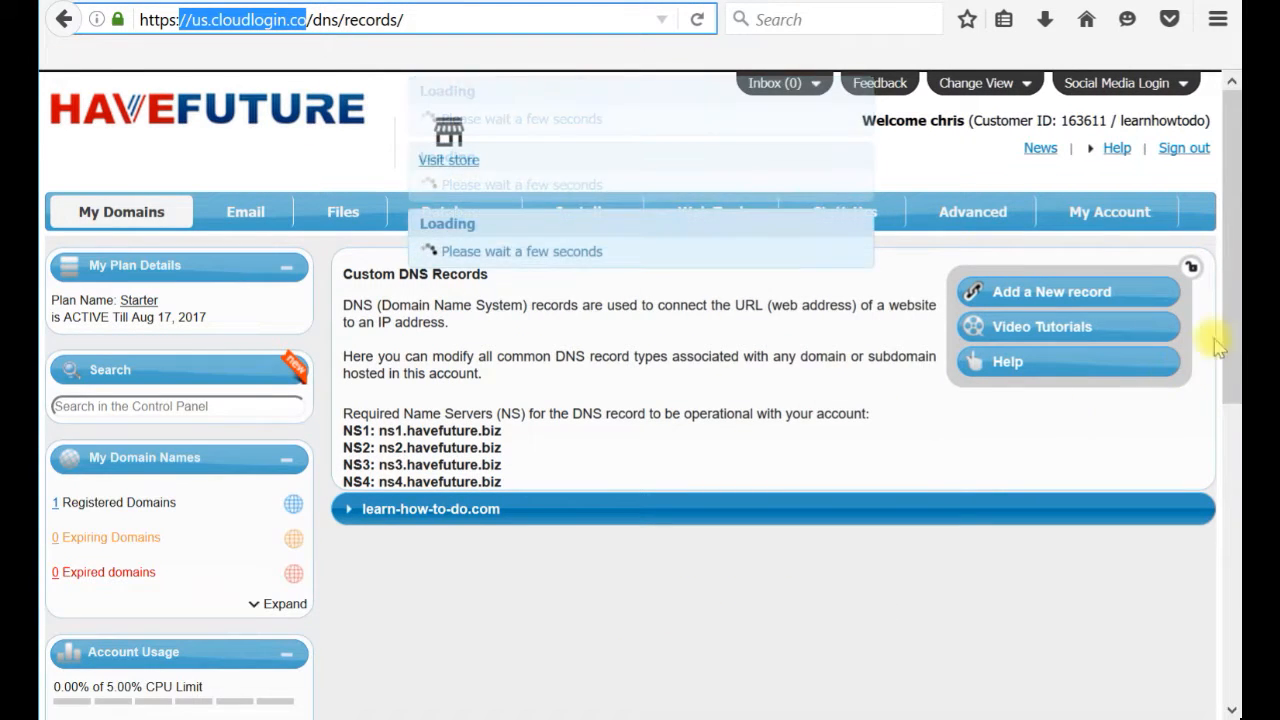
drag(1232, 320, 1230, 388)
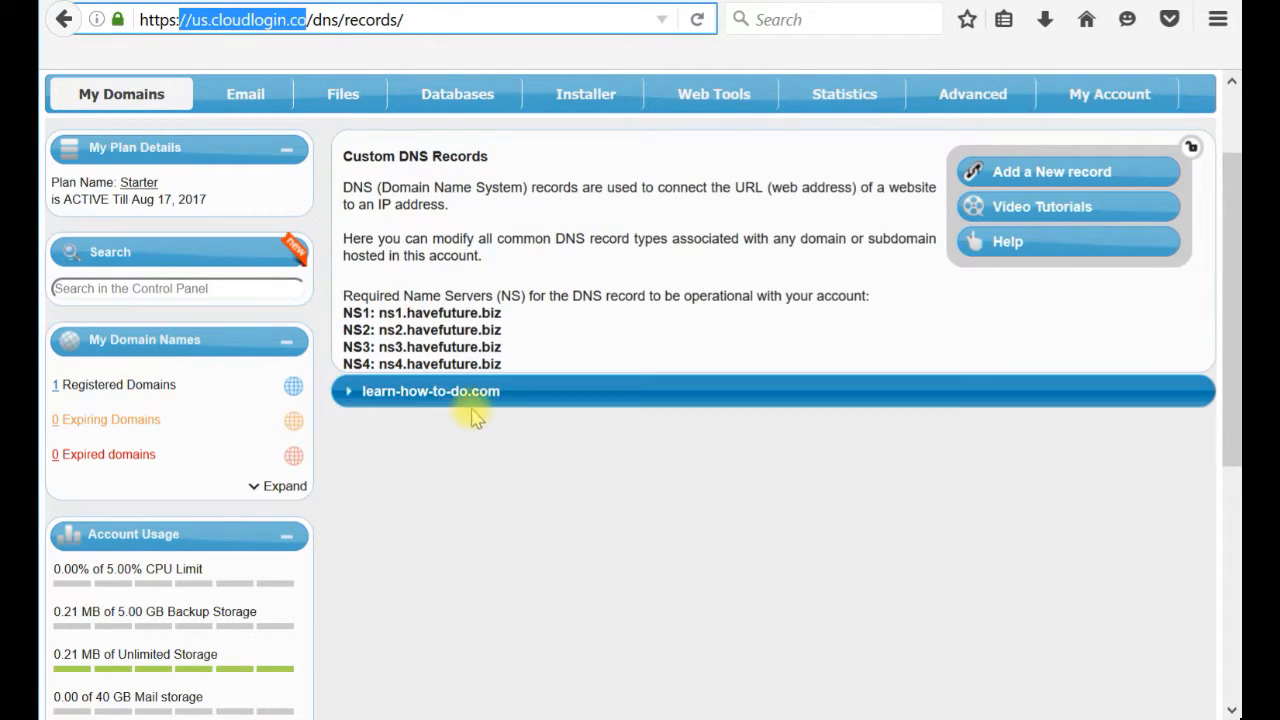
click(343, 393)
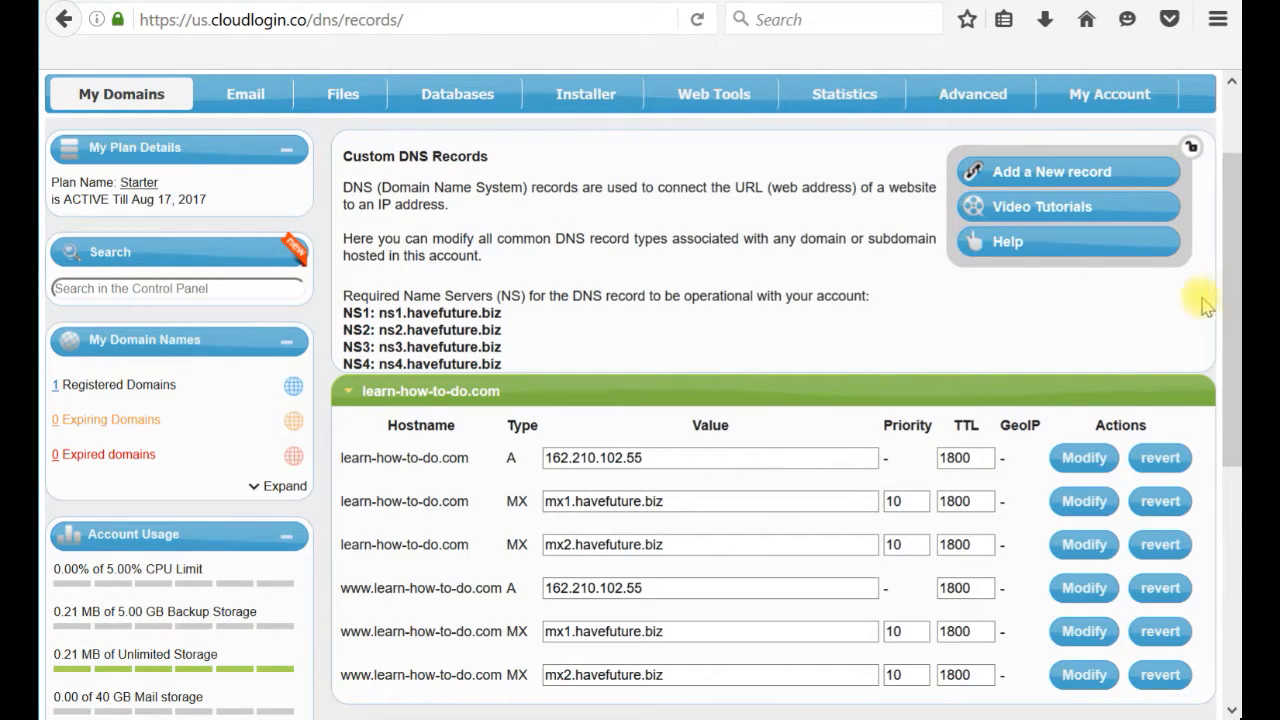
drag(1229, 286, 1237, 432)
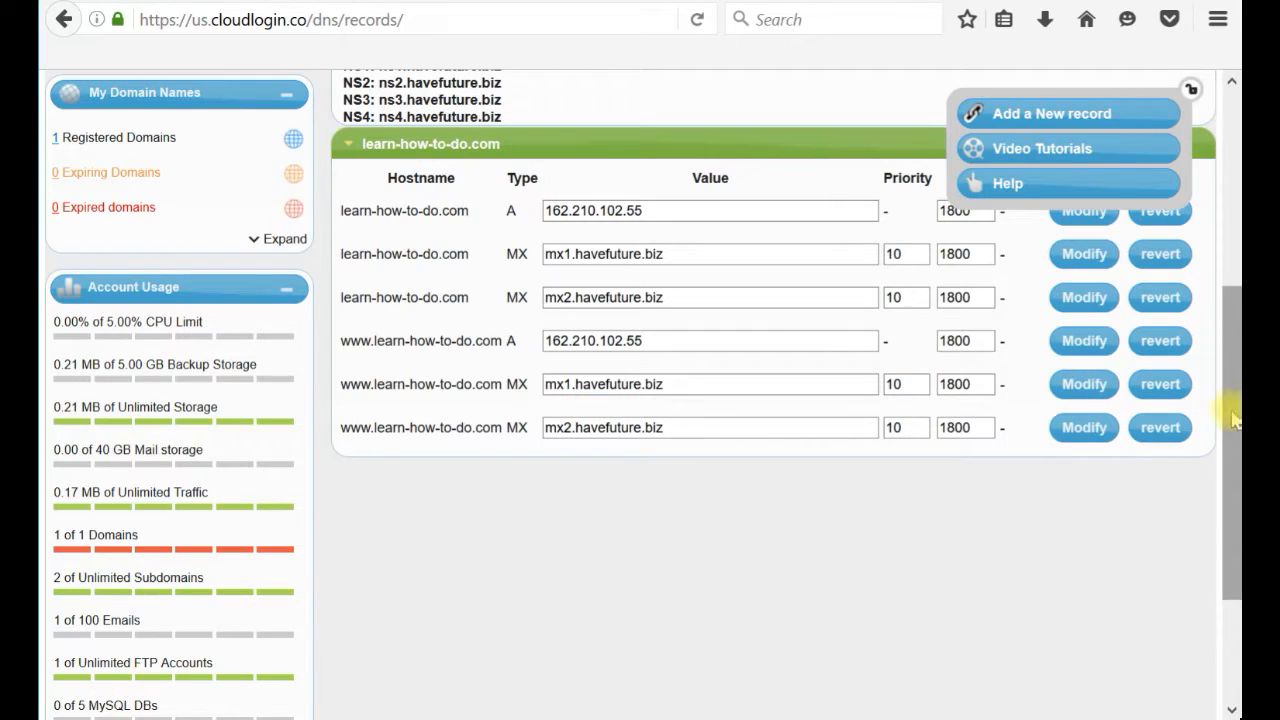
drag(1234, 414, 1236, 352)
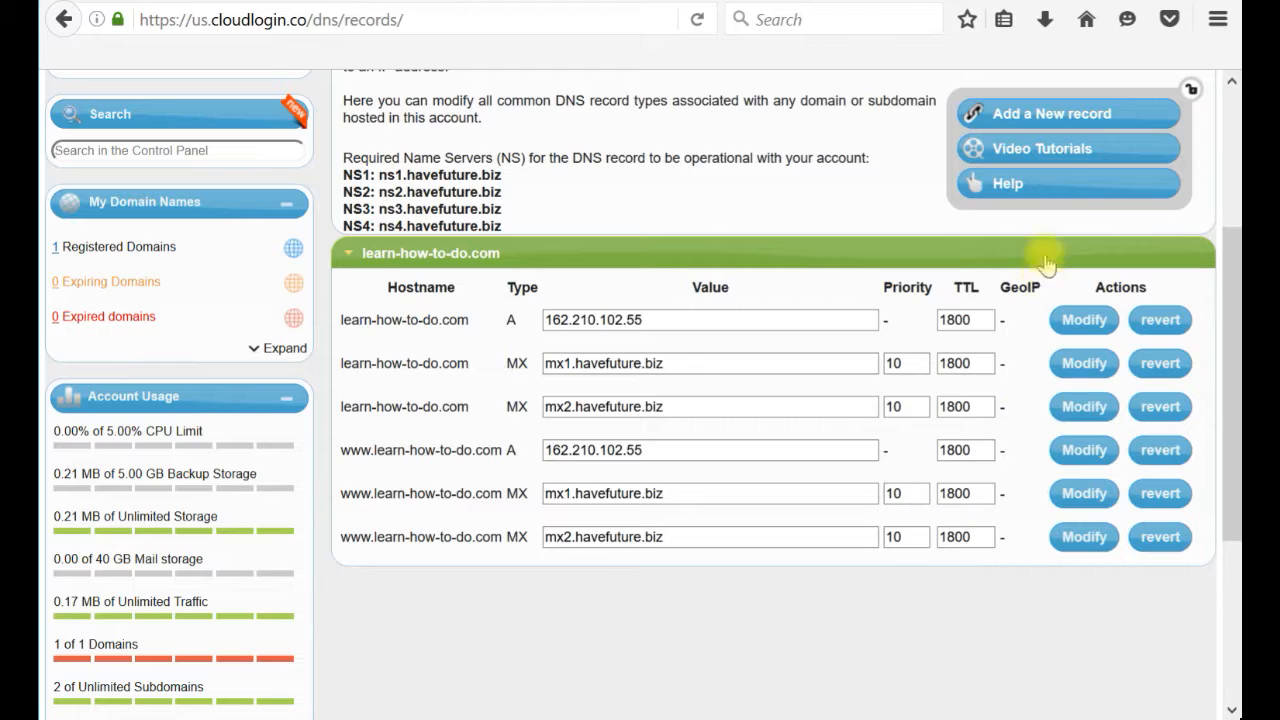
click(1065, 118)
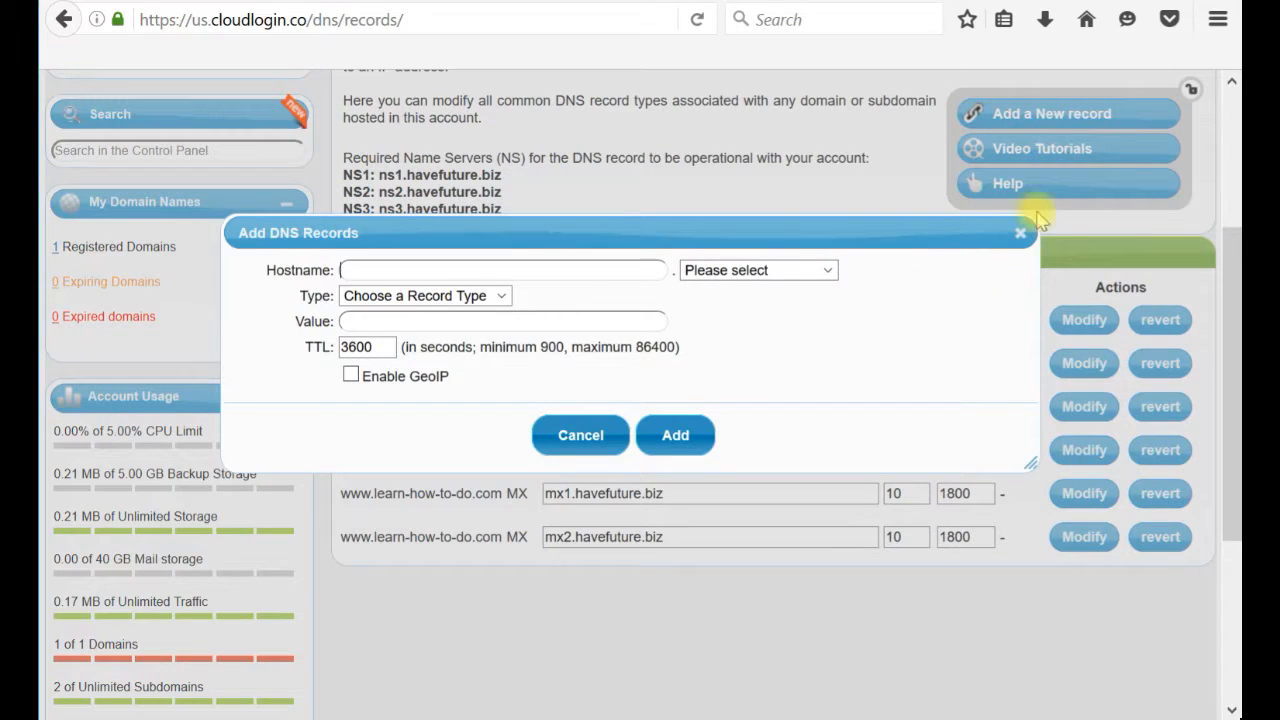
Add a CNAME record on learn-how-to-do.com: hostname webmail, value webmail.havefuture.biz.
click(716, 270)
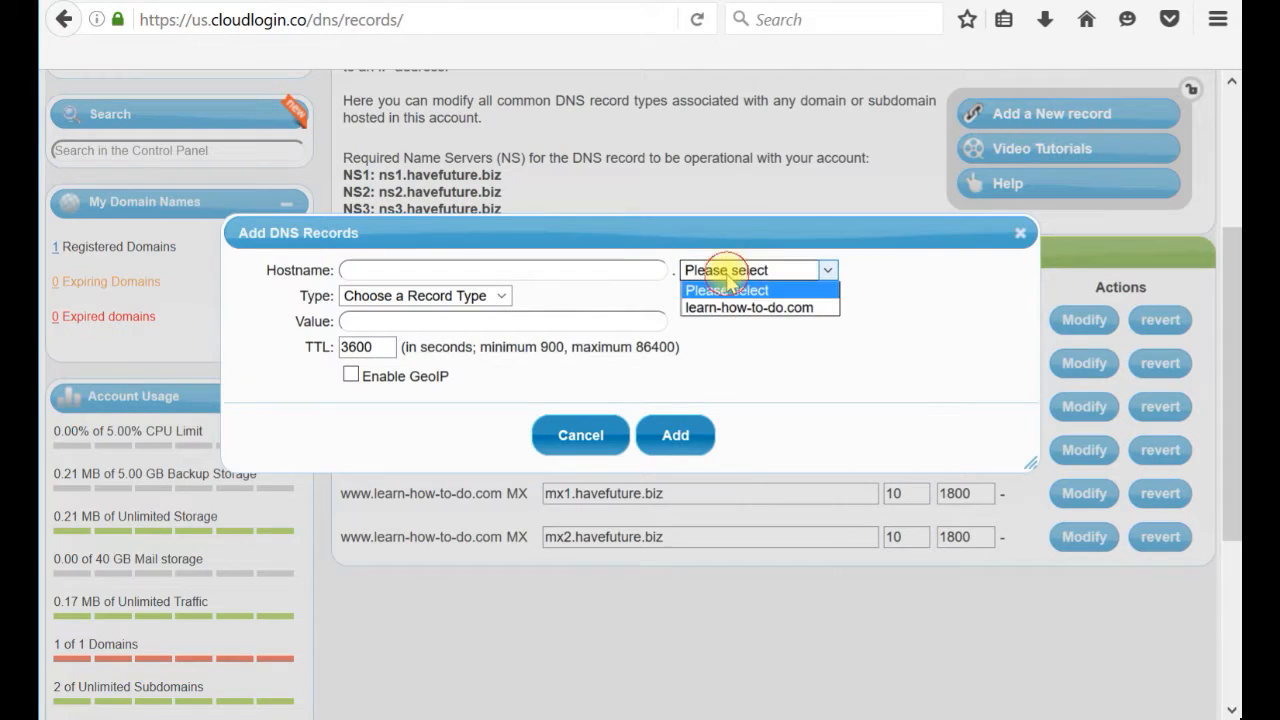
click(728, 308)
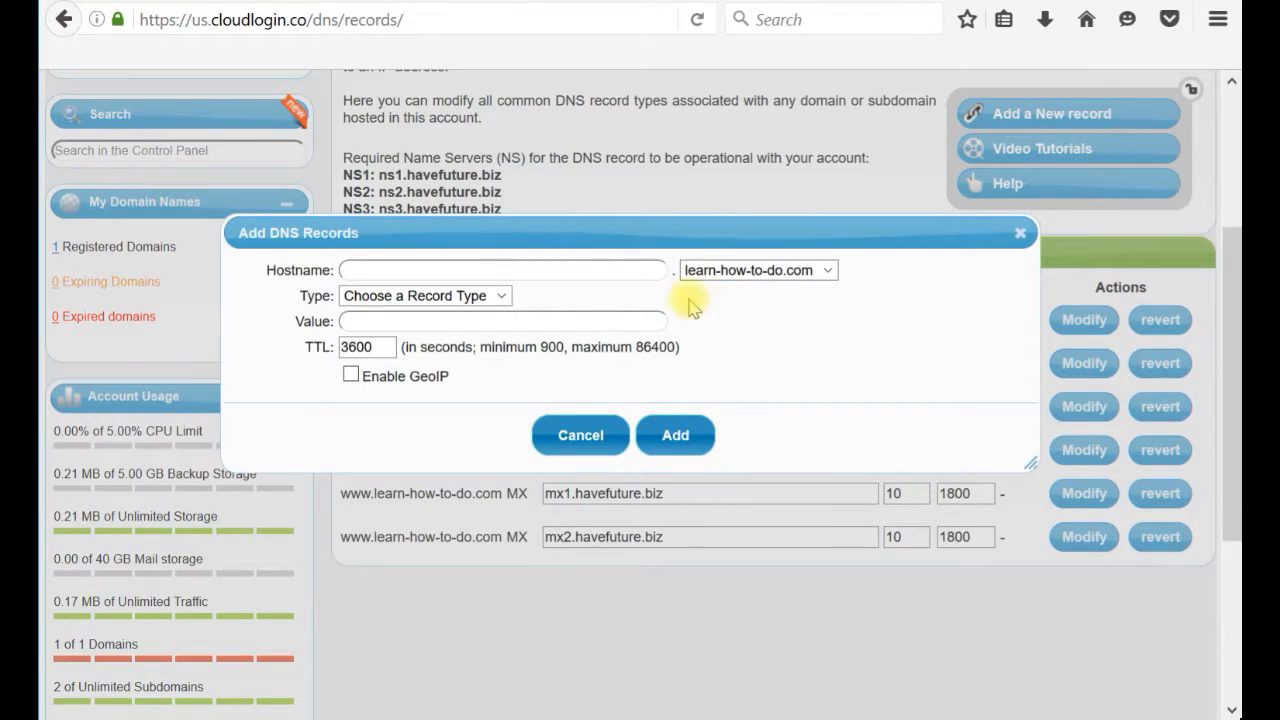
click(609, 277)
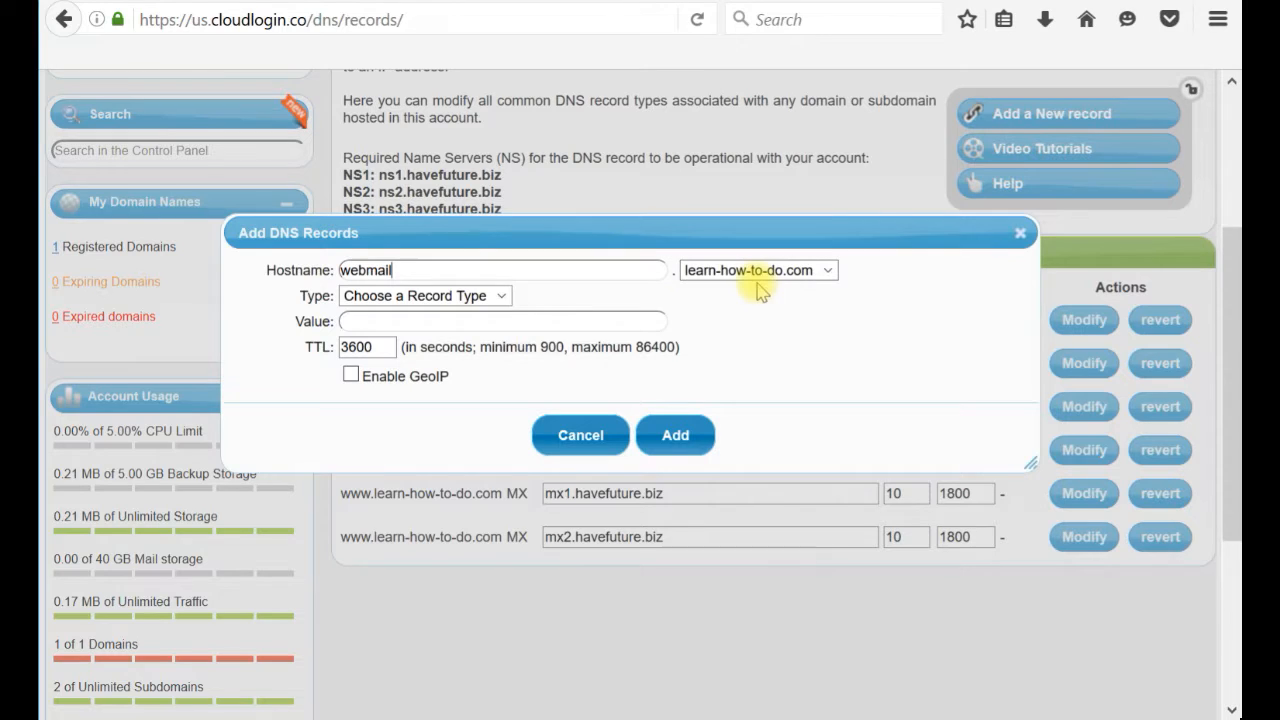
click(497, 295)
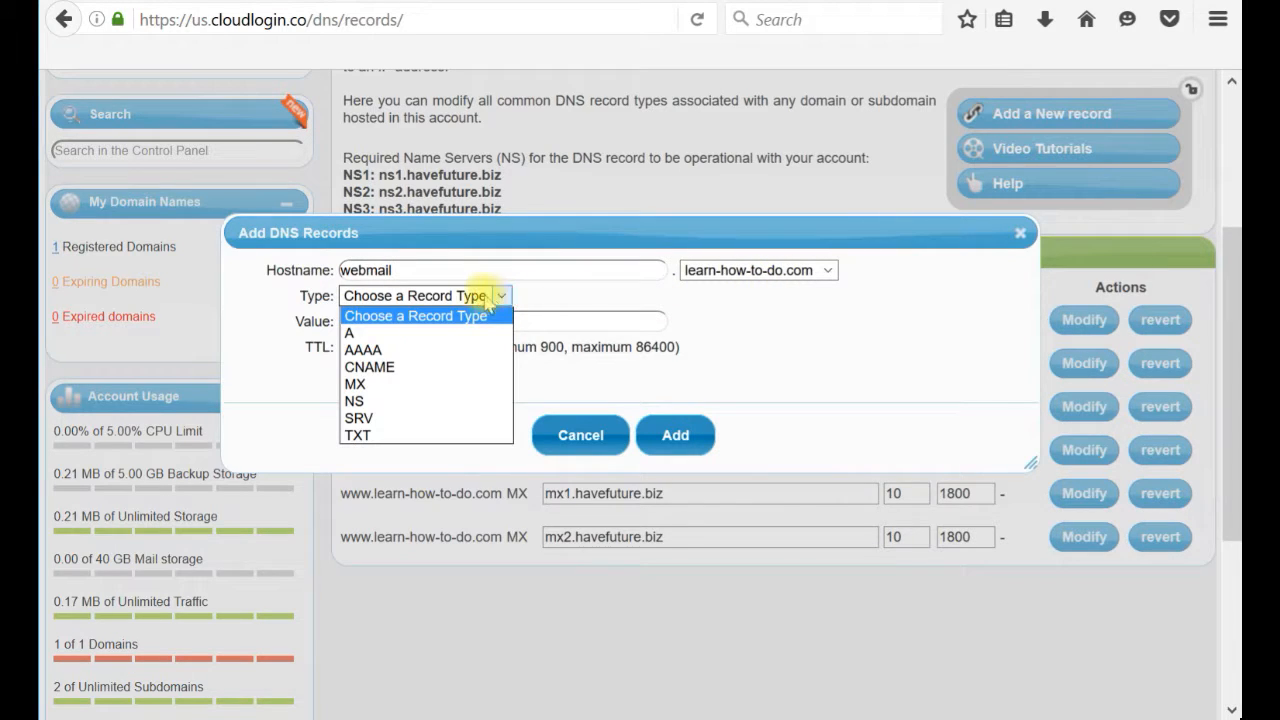
click(405, 366)
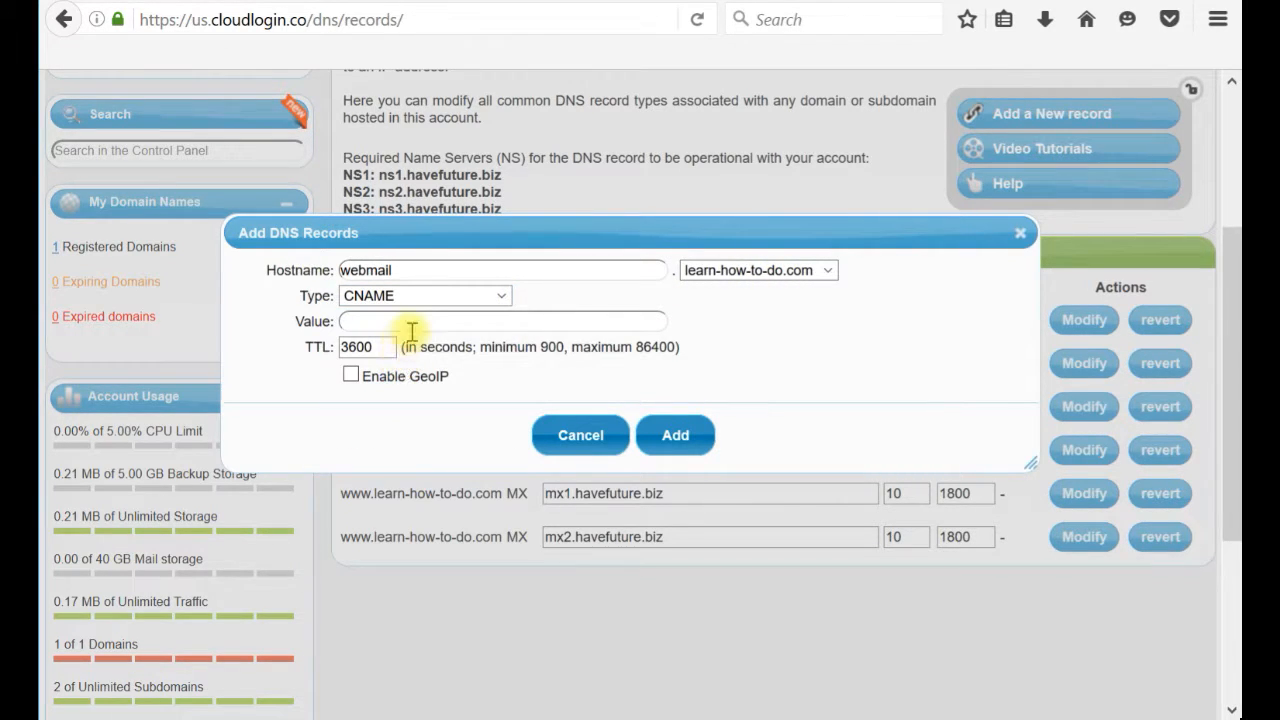
click(415, 324)
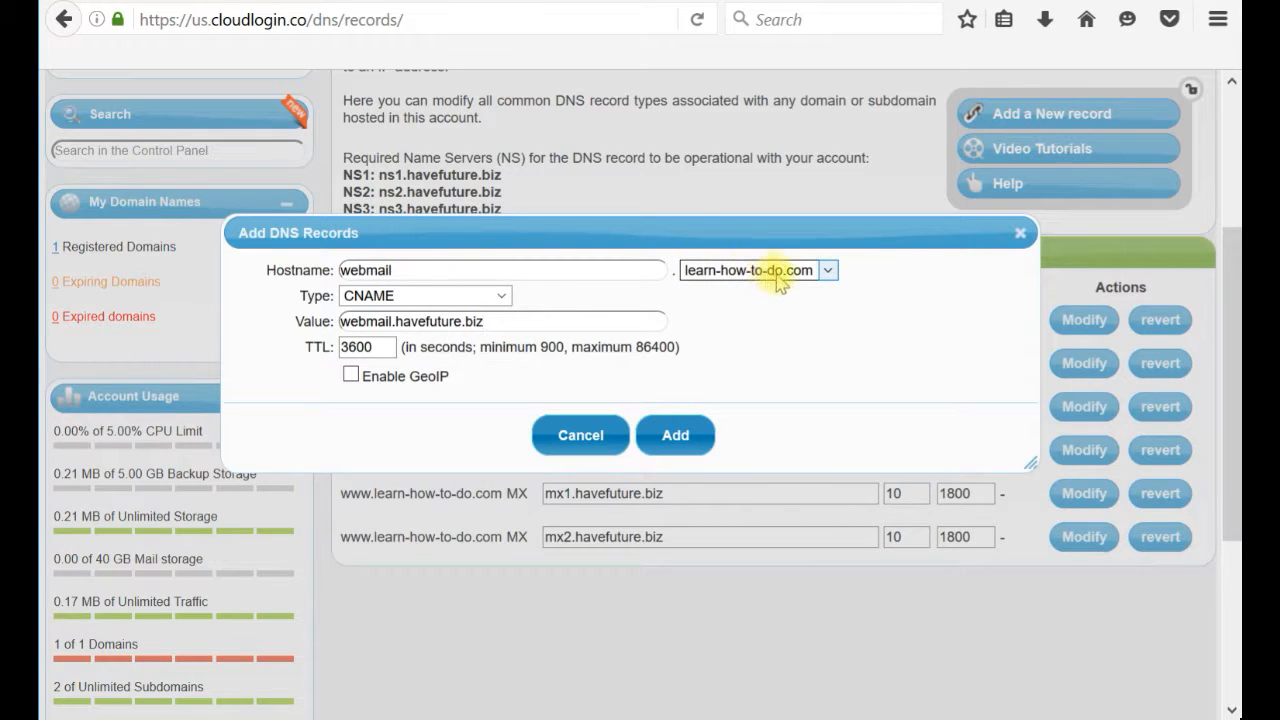
click(677, 437)
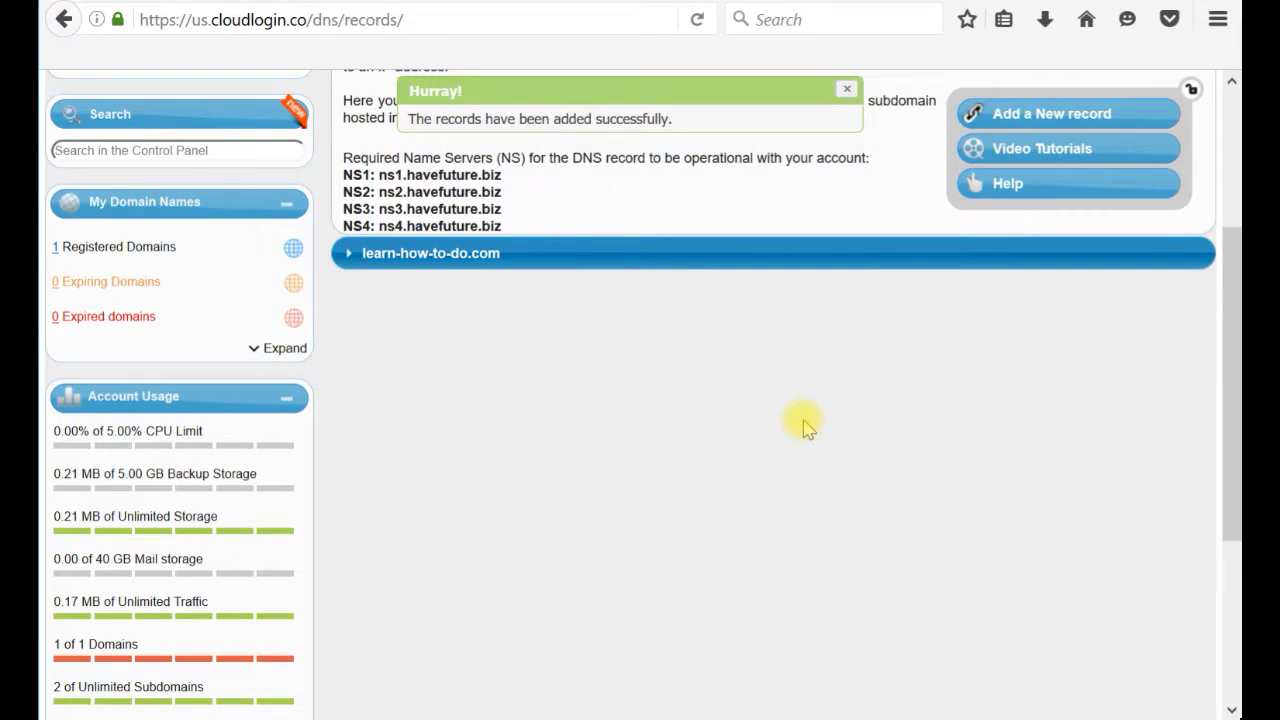
Expand the learn-how-to-do.com records and confirm the new webmail CNAME entry.
click(355, 257)
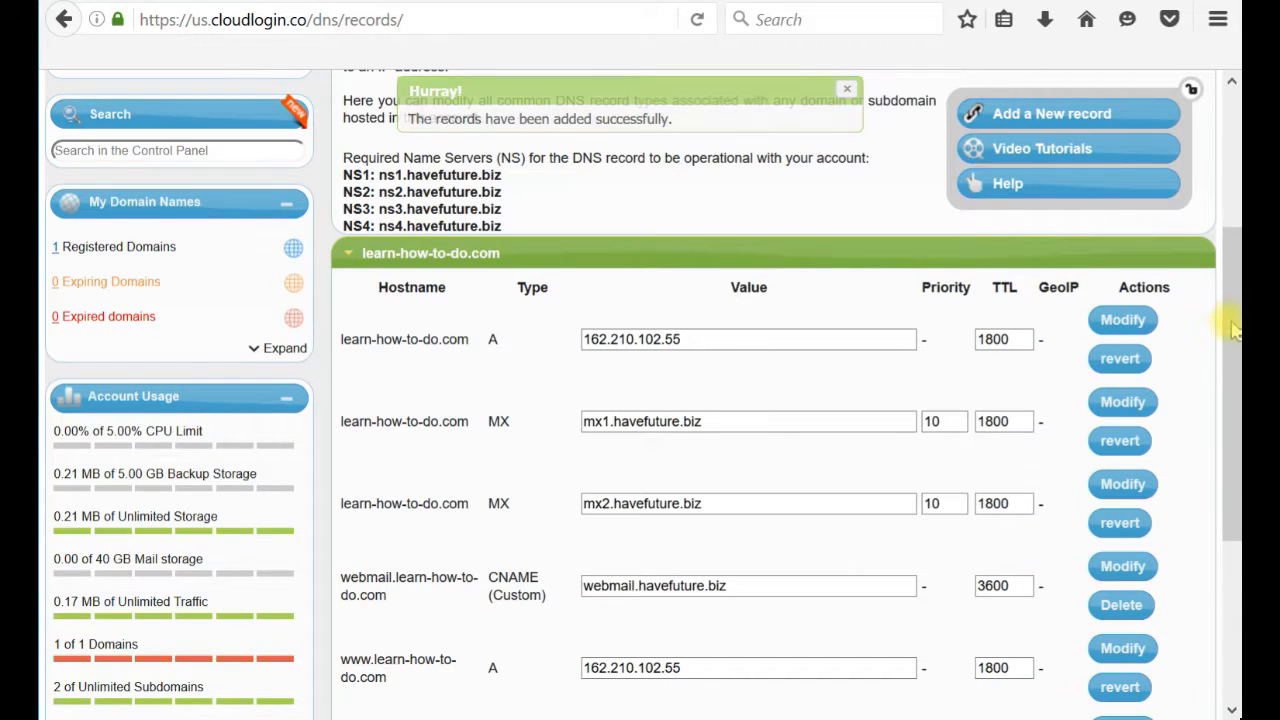
scroll(1235, 350, down, 2)
drag(1235, 350, 1235, 464)
drag(386, 338, 534, 360)
click(531, 357)
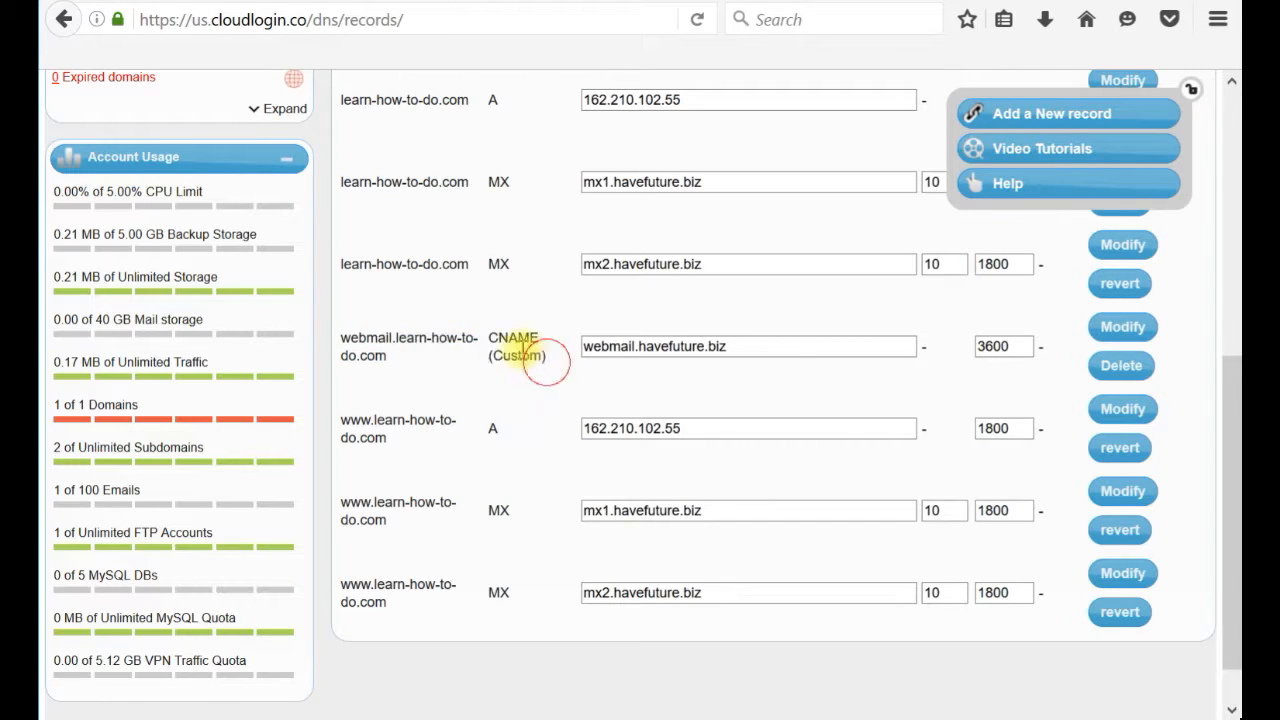
double_click(494, 337)
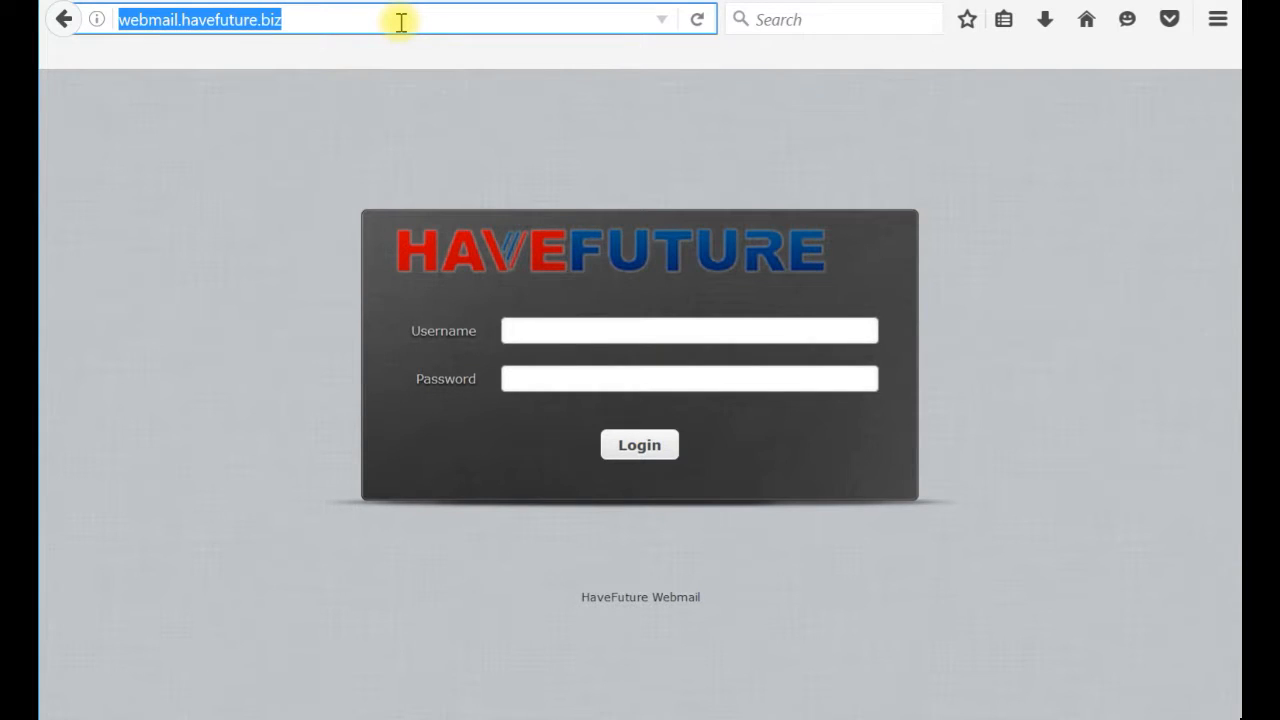
Load webmail.learn-how-to-do.com, retrying after the error until the Roundcube login appears.
text(webmail.)
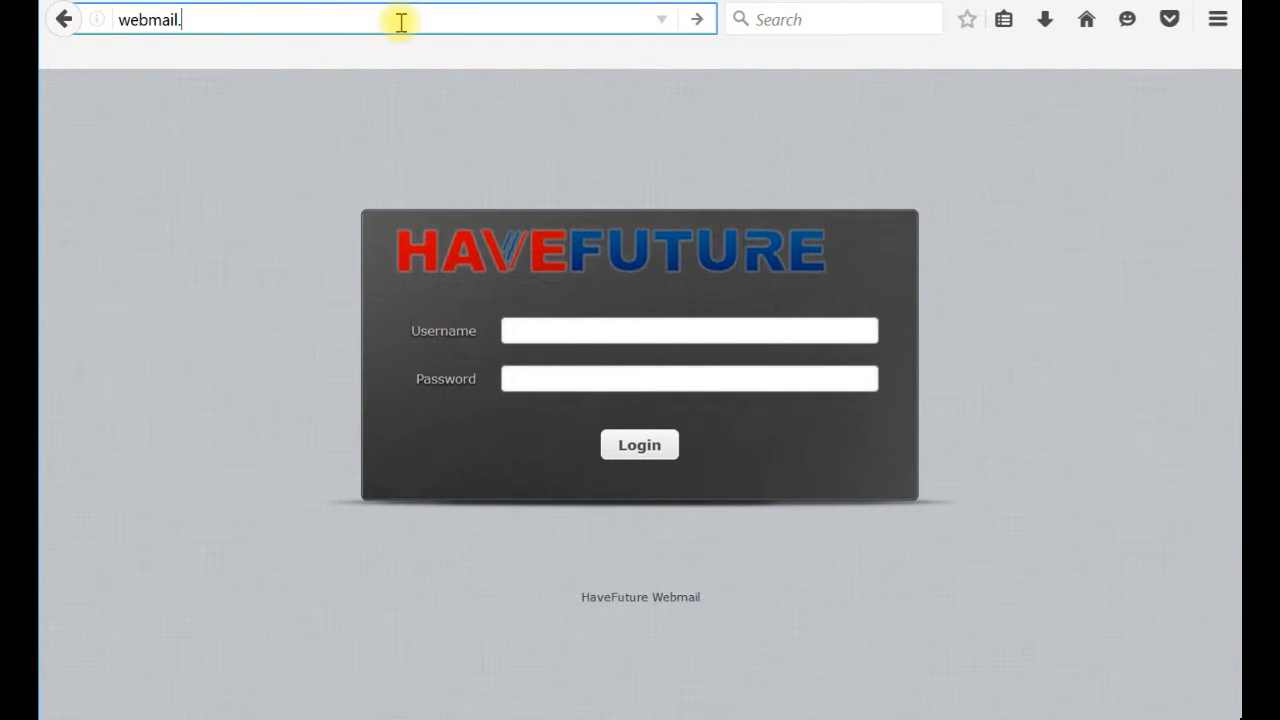
text(learn-how-to-do.com)
key(Return)
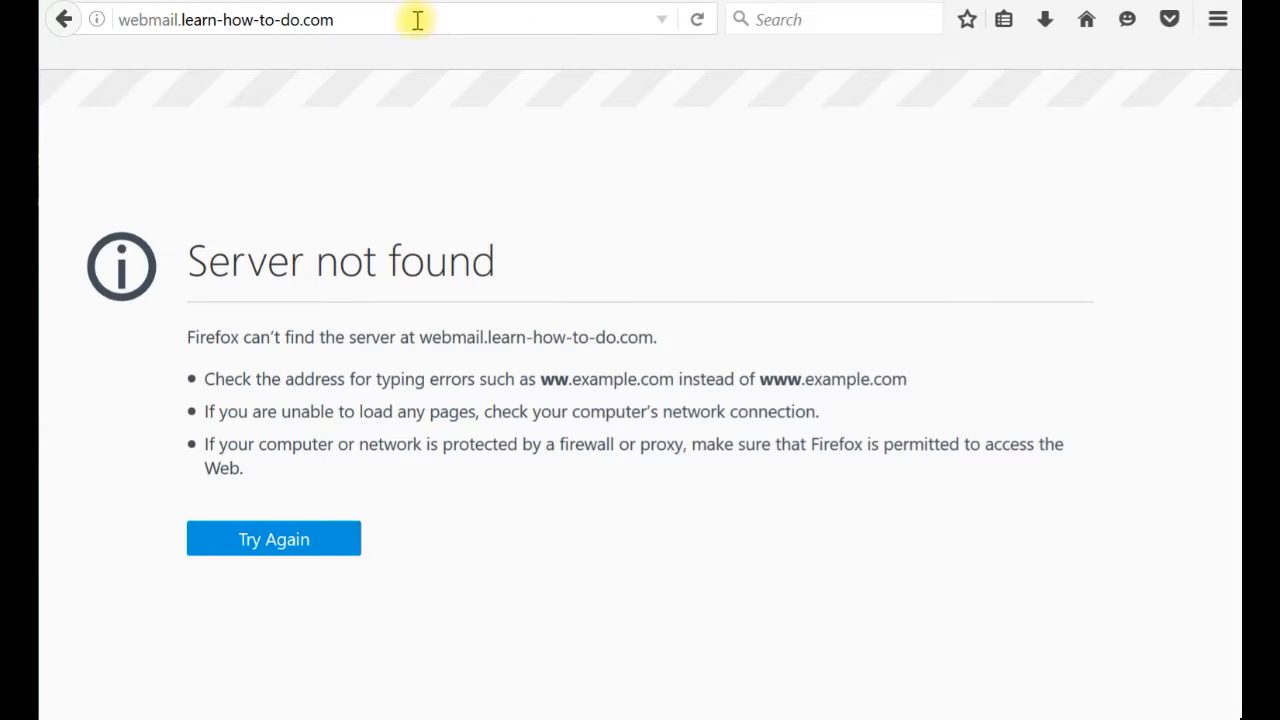
click(415, 20)
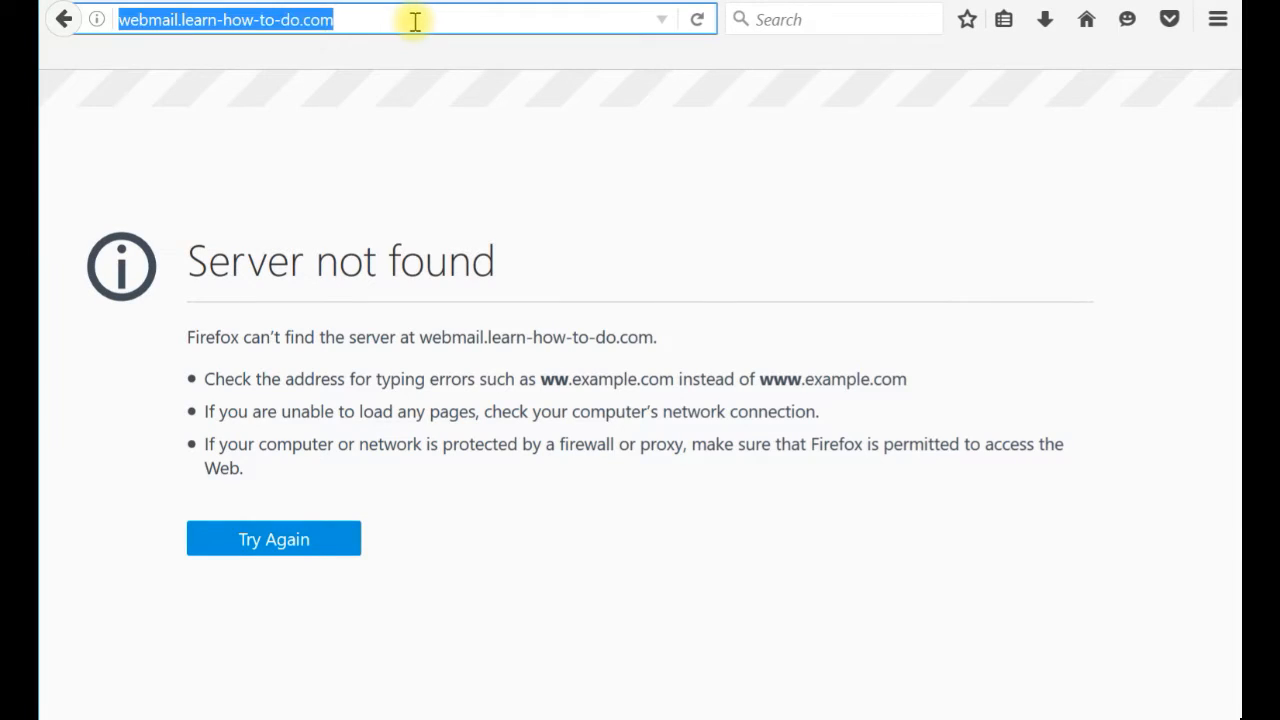
click(415, 20)
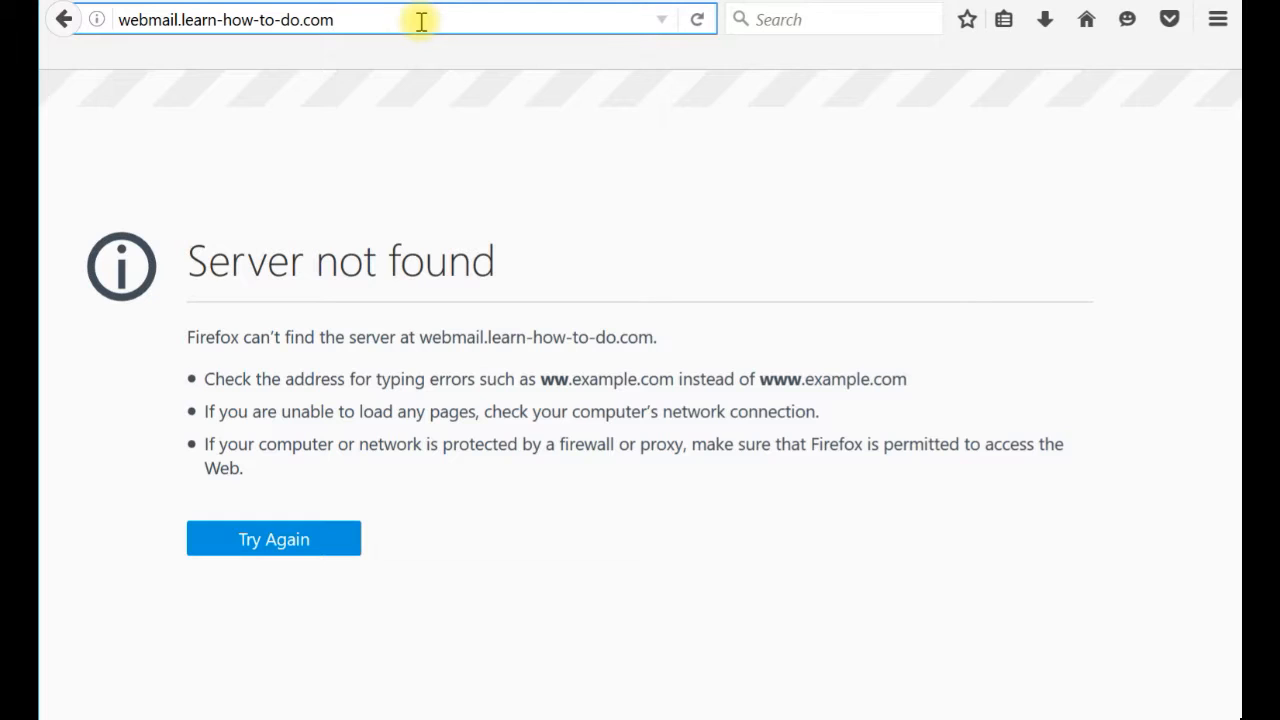
key(Return)
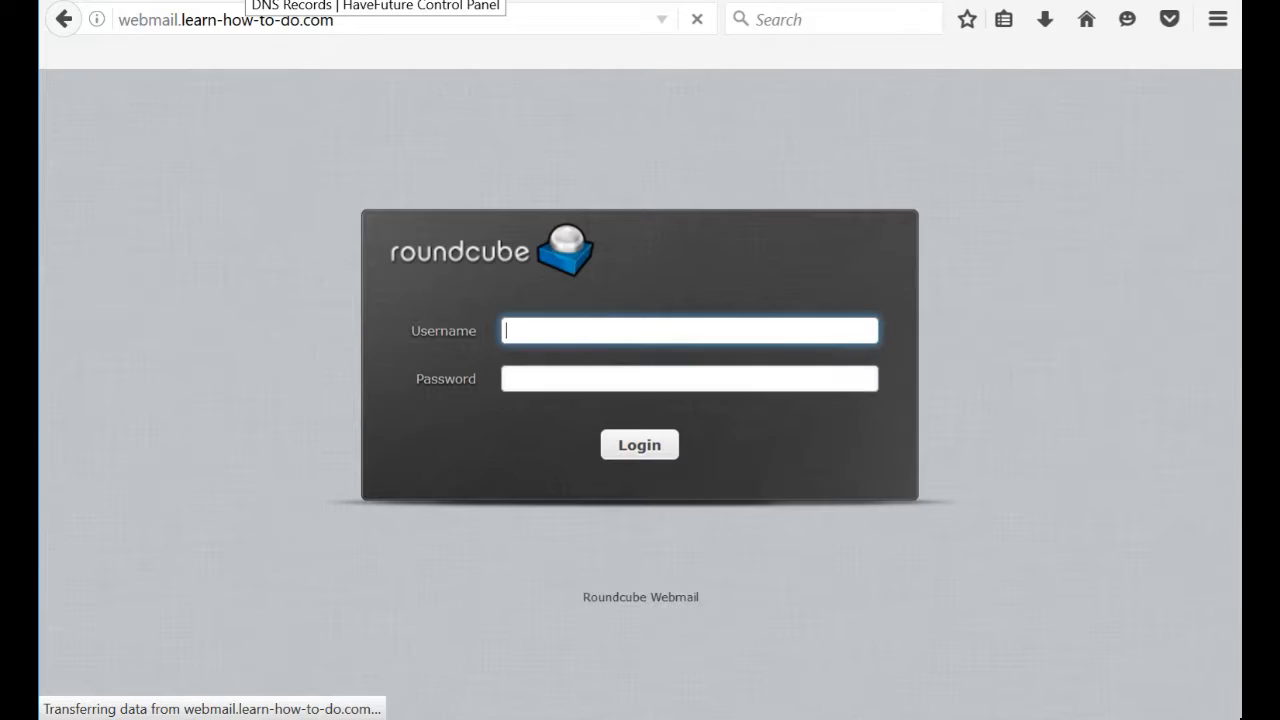
Open Email > Mailboxes from the DNS Records page and select the new mailbox's e-mail address.
click(246, 0)
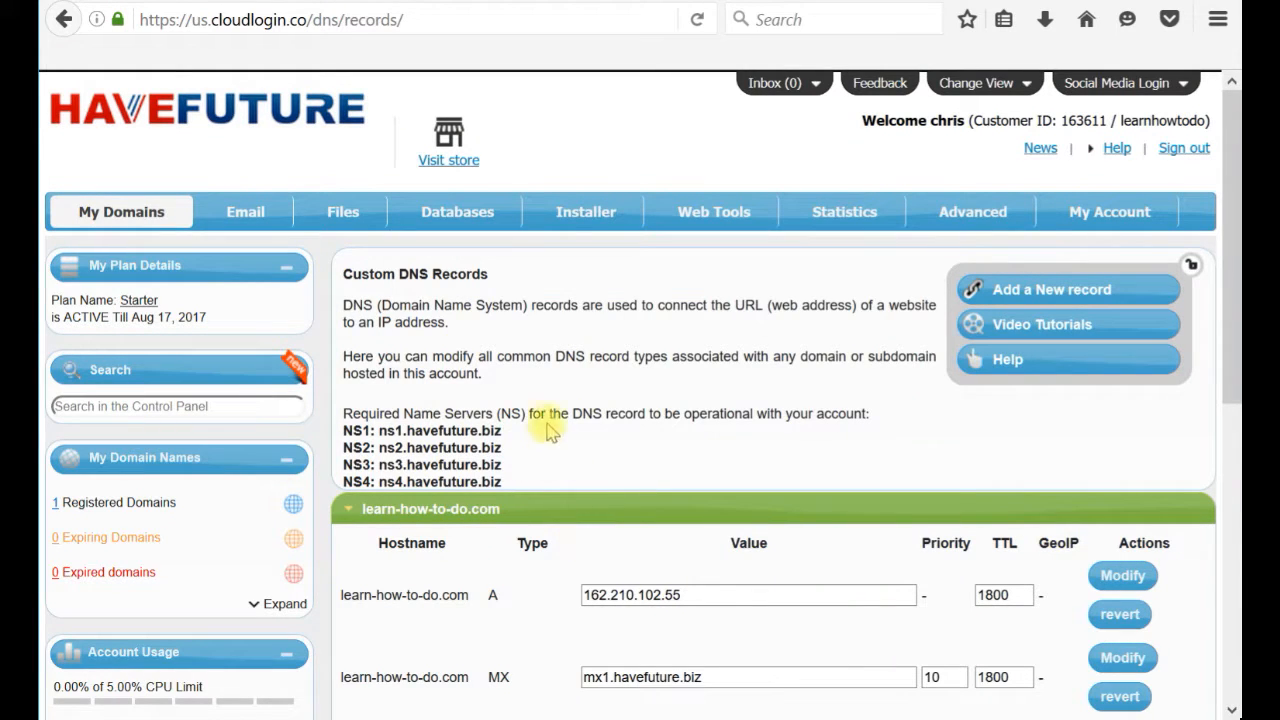
mouse_move(246, 212)
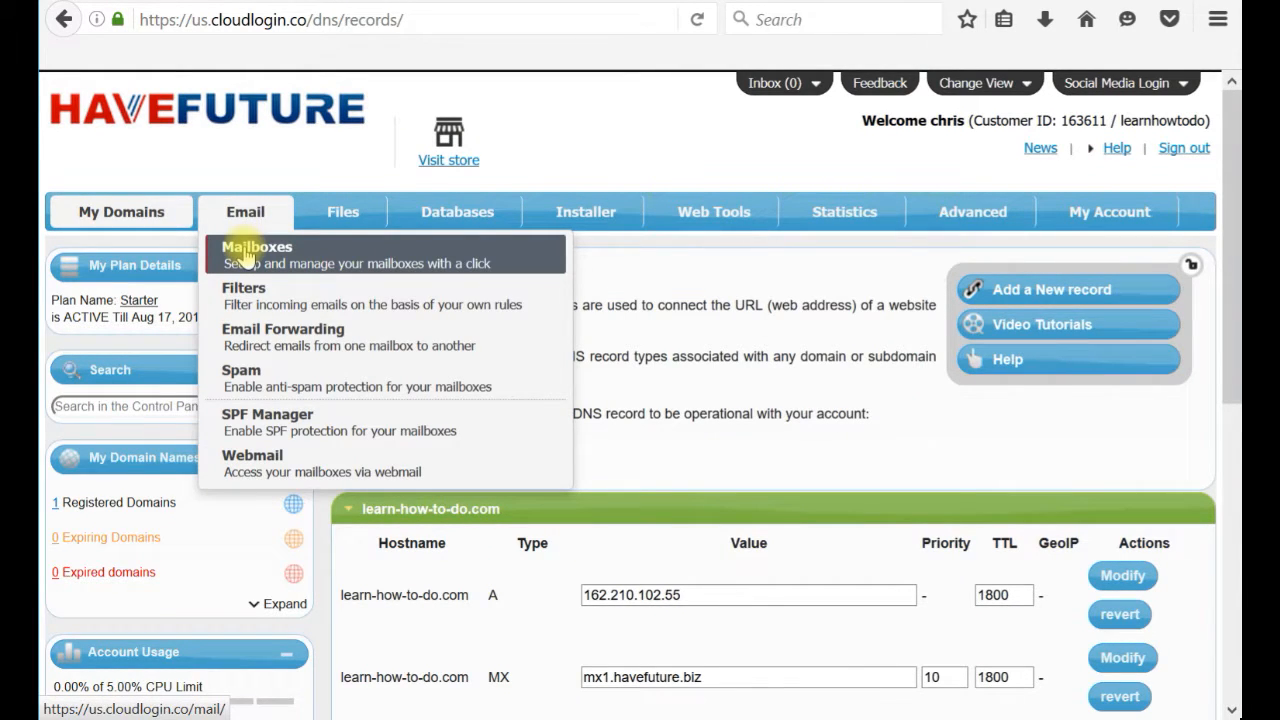
click(246, 257)
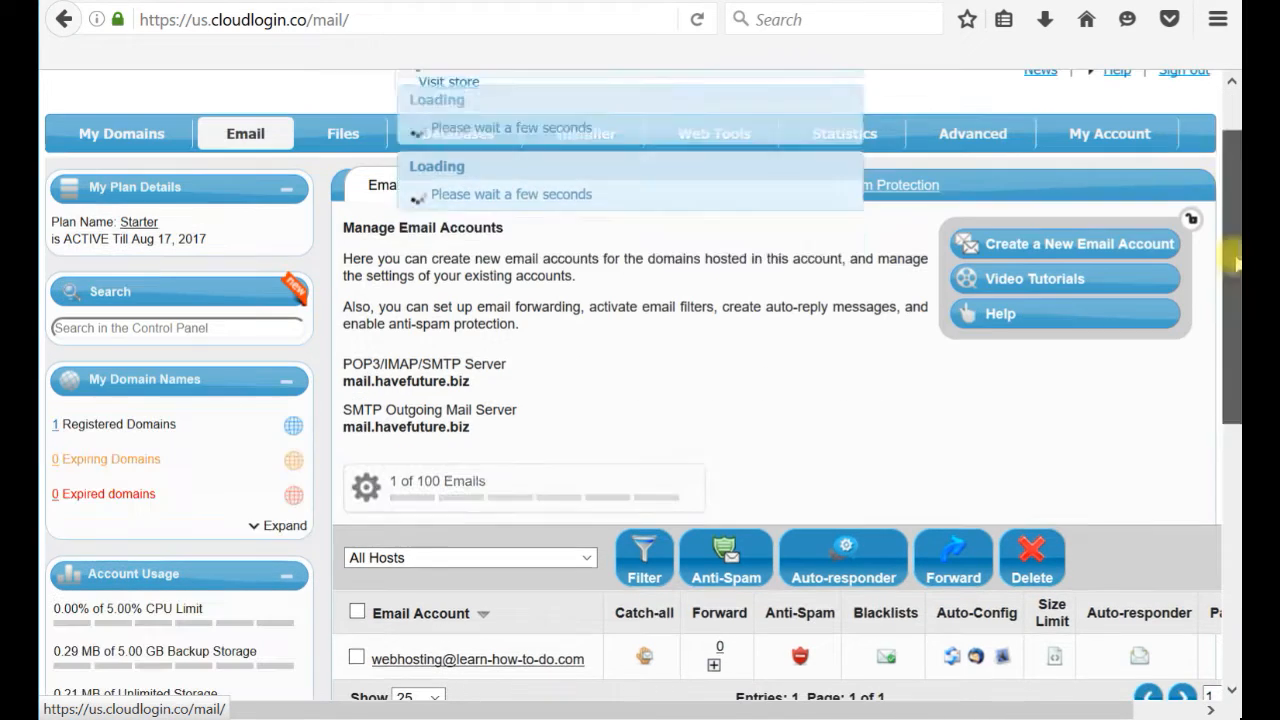
scroll(585, 668, down, 2)
drag(586, 662, 377, 668)
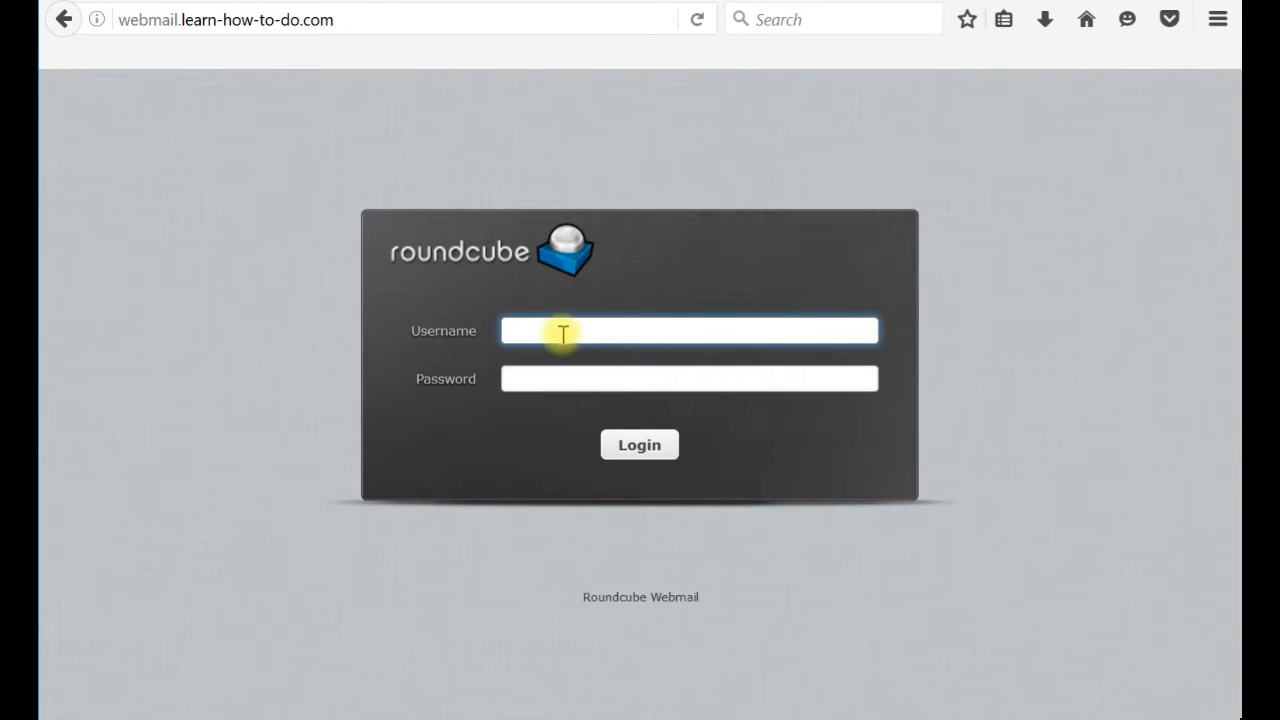
Log in to Roundcube with the pasted mailbox address as username and the mailbox password.
key(ctrl+v)
click(565, 360)
click(568, 373)
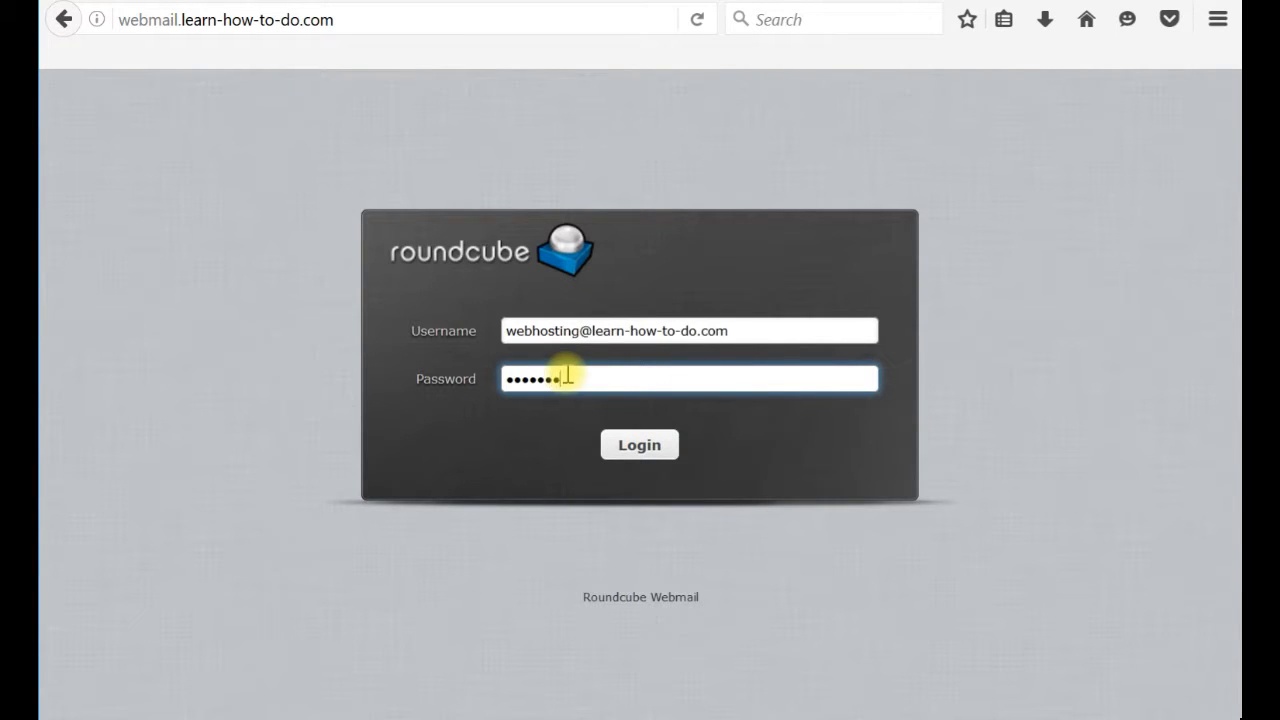
key(Return)
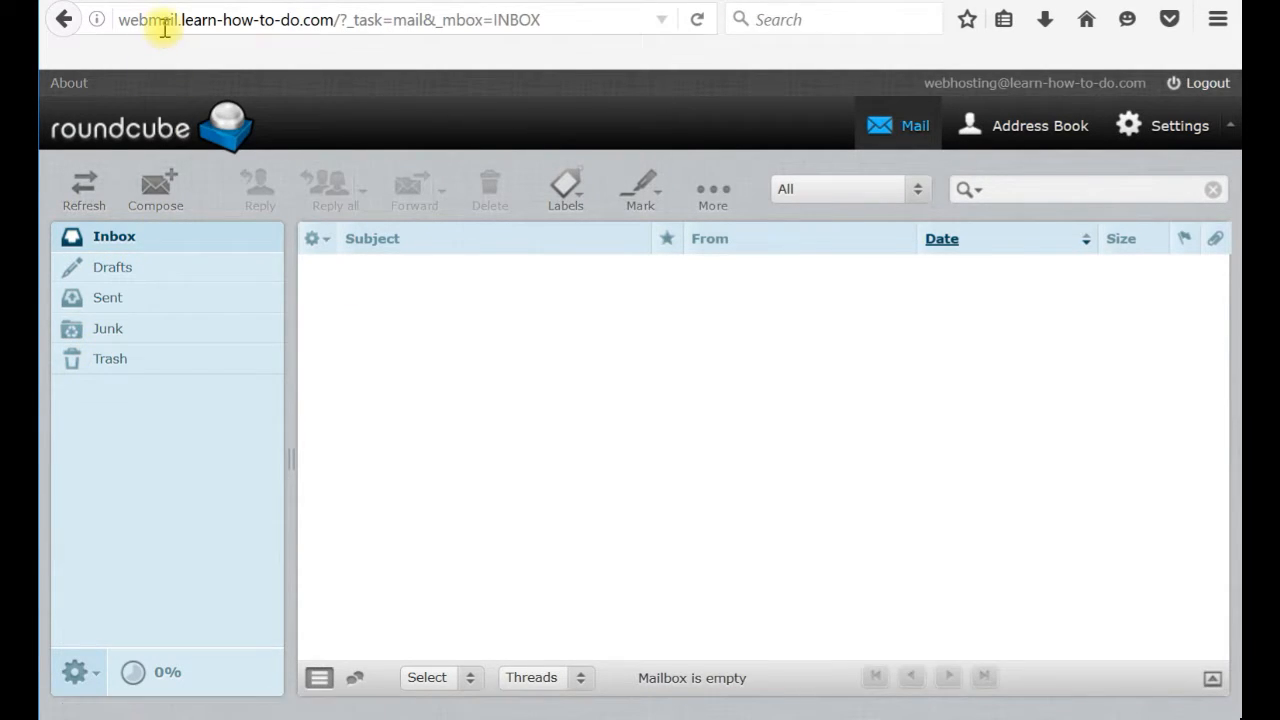
Log out of Roundcube through Settings, highlighting the webmail address in the URL bar before and after.
drag(181, 19, 332, 19)
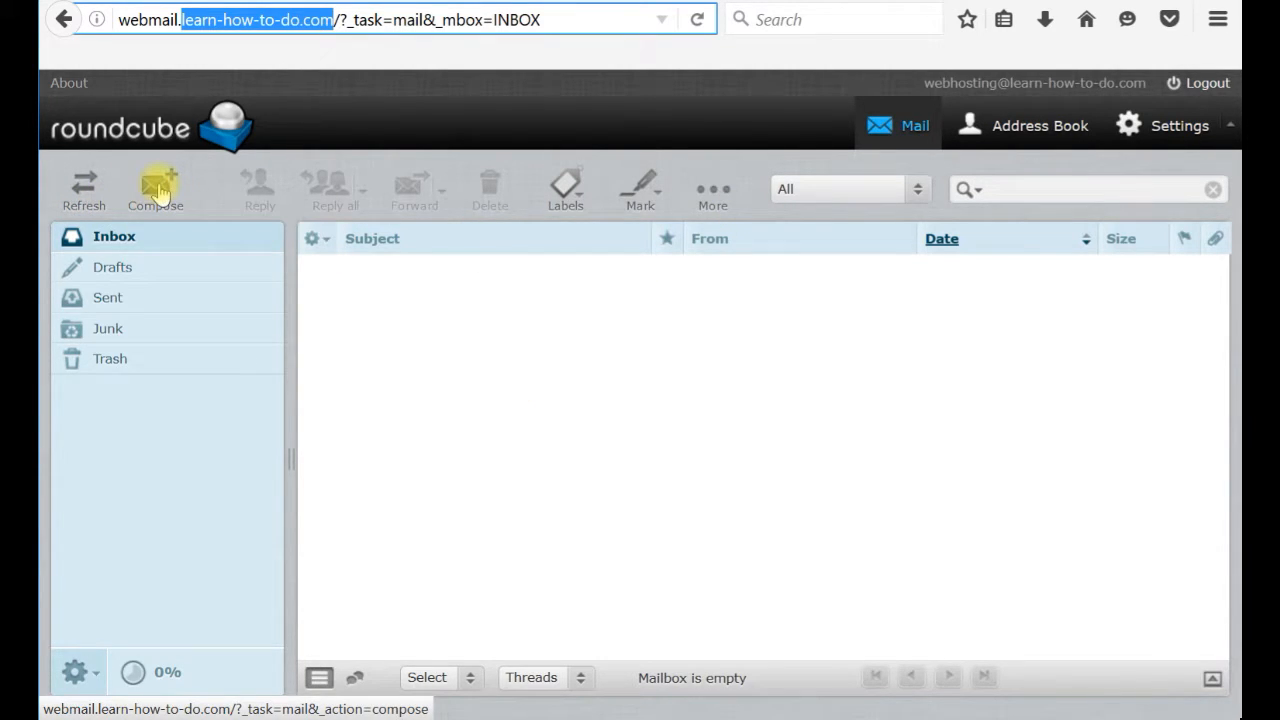
click(1205, 128)
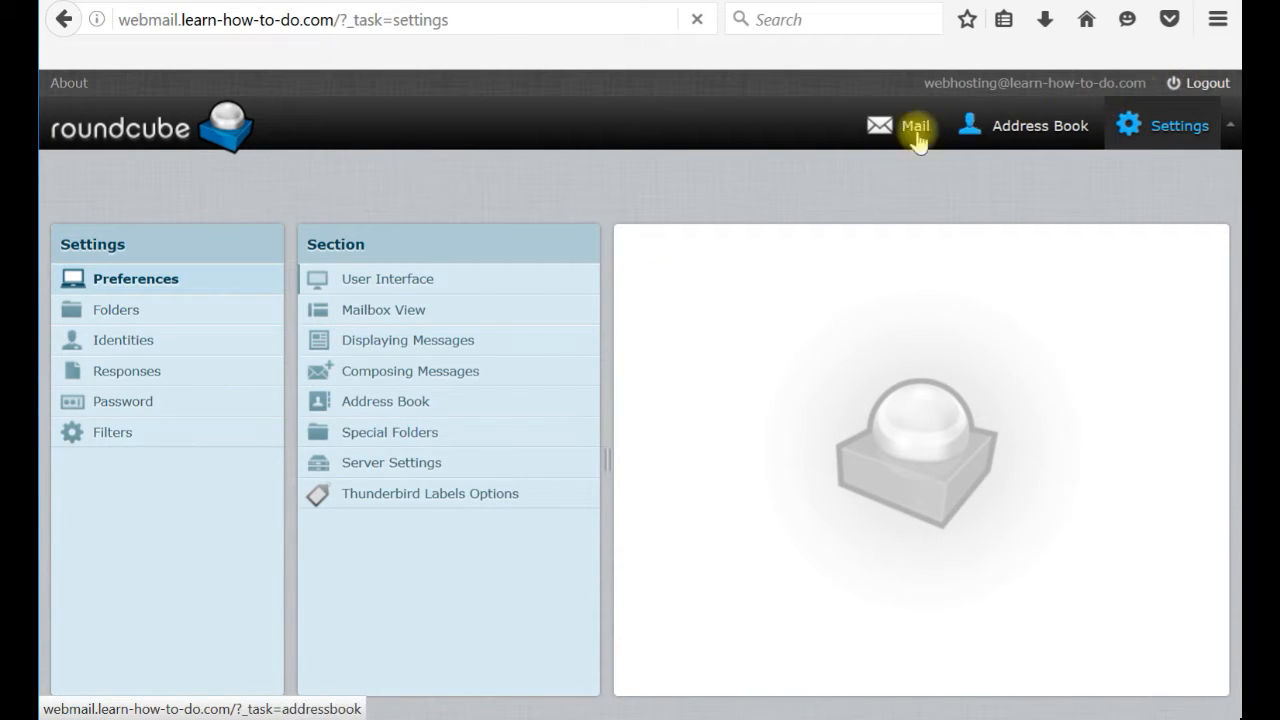
click(1200, 88)
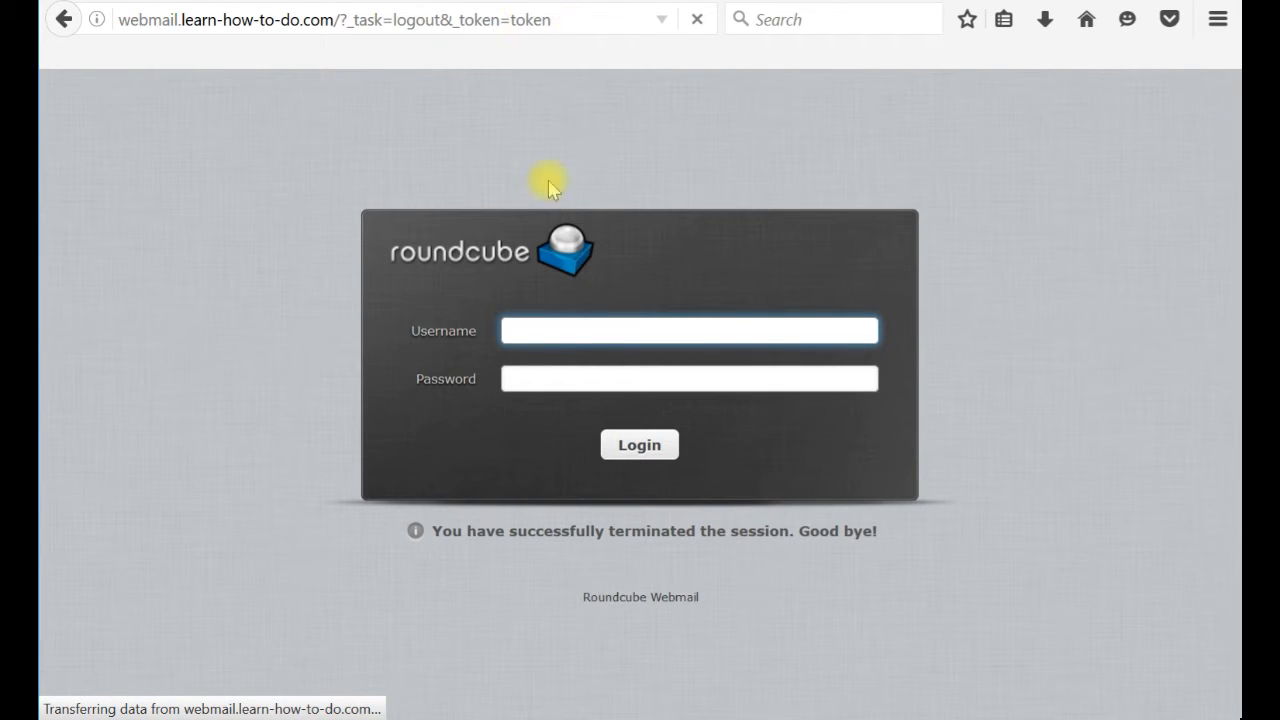
drag(138, 21, 368, 30)
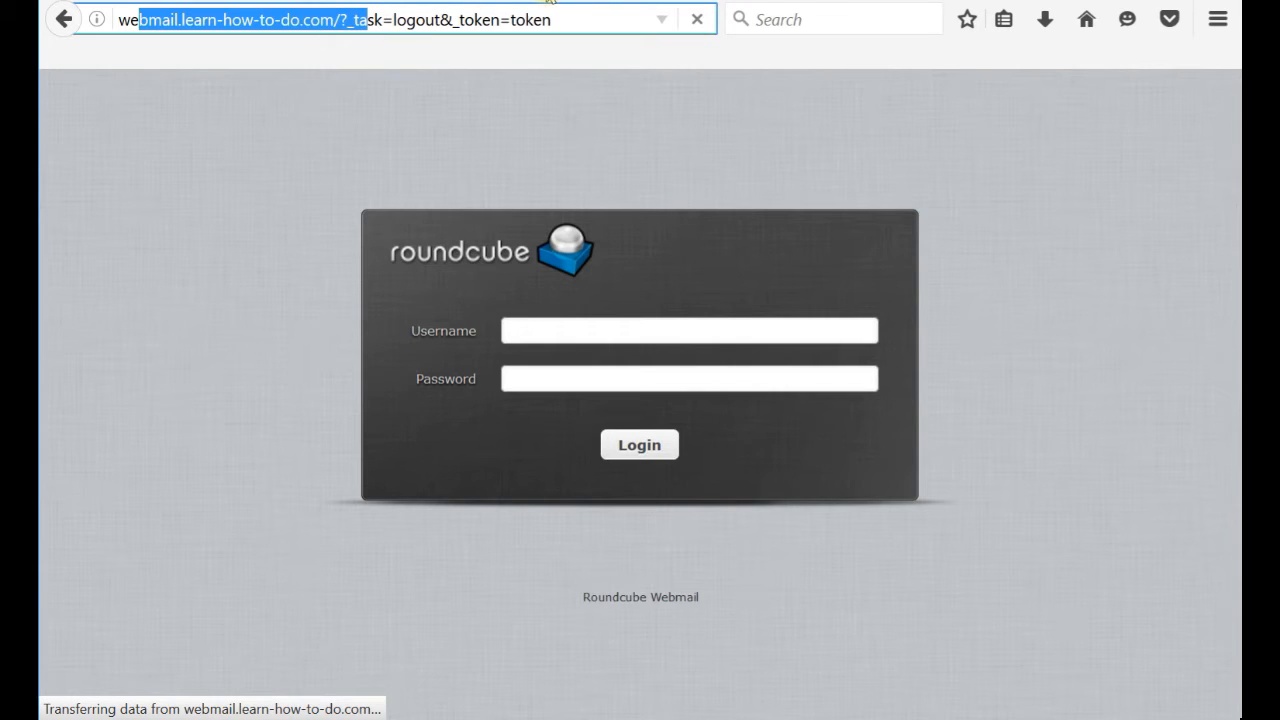